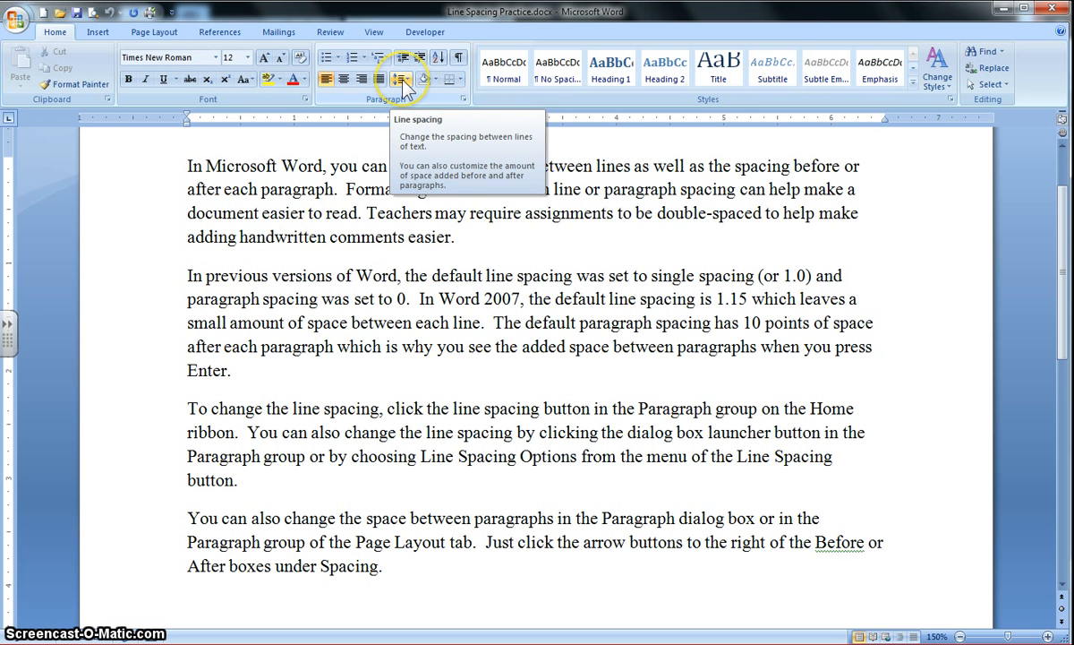
left_click(403, 82)
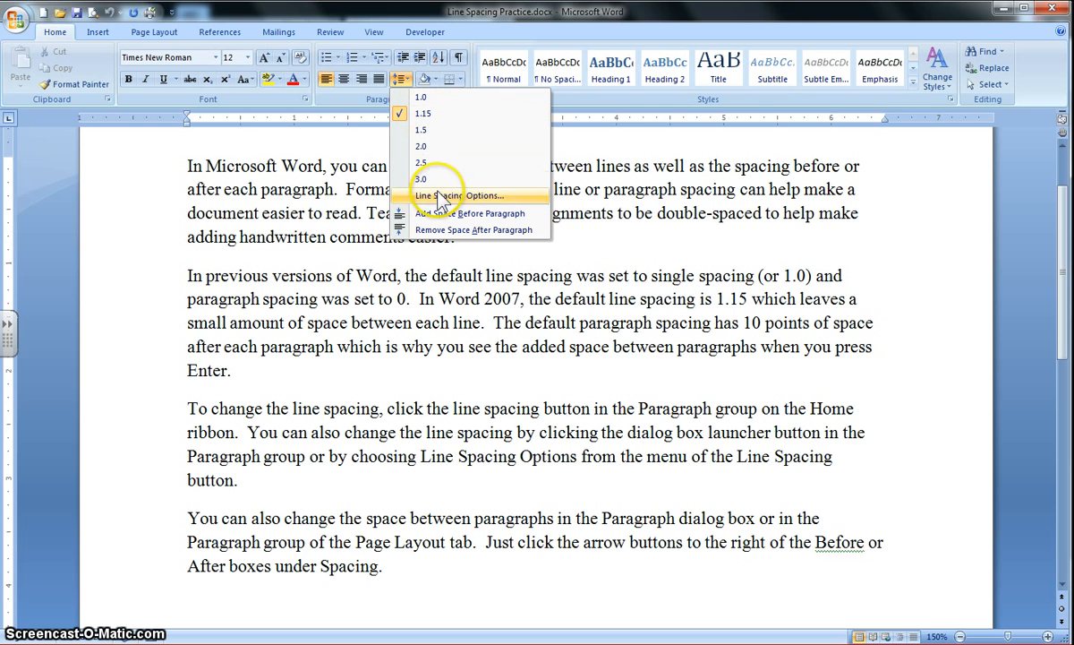
left_click(424, 100)
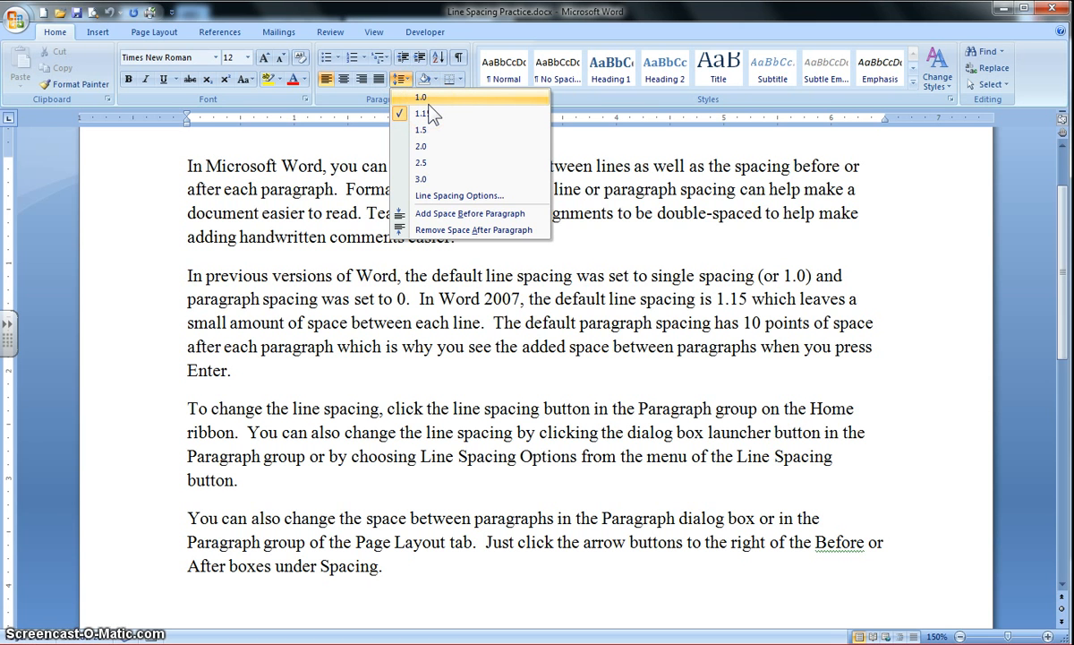
left_click(448, 285)
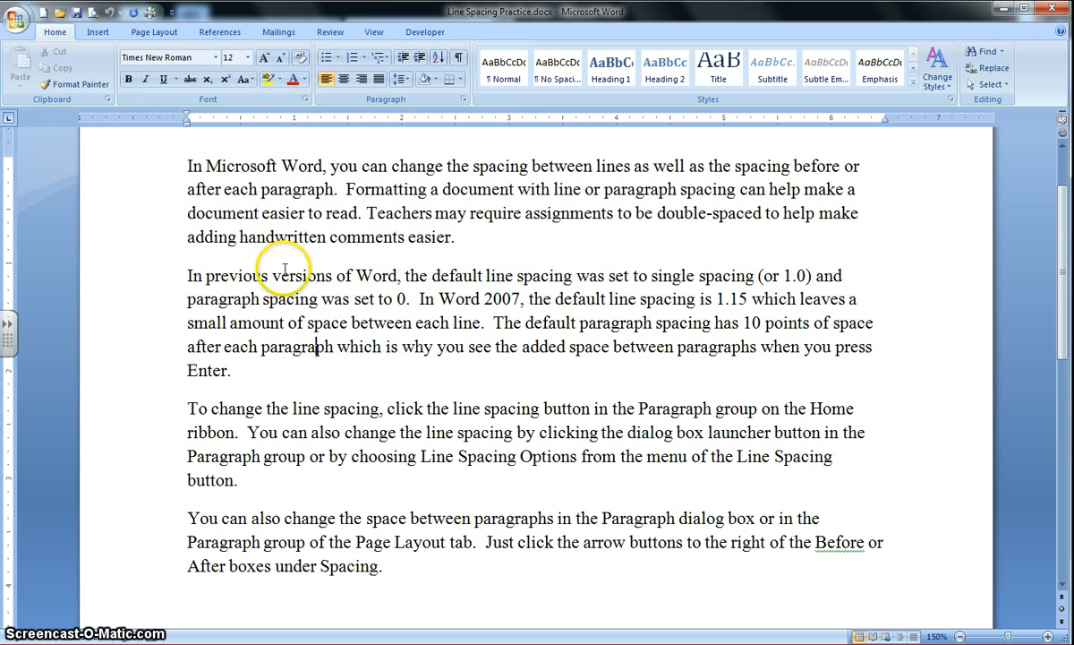
Select all the text and apply line spacing of 1.0, followed by 2.0
key("ctrl+a")
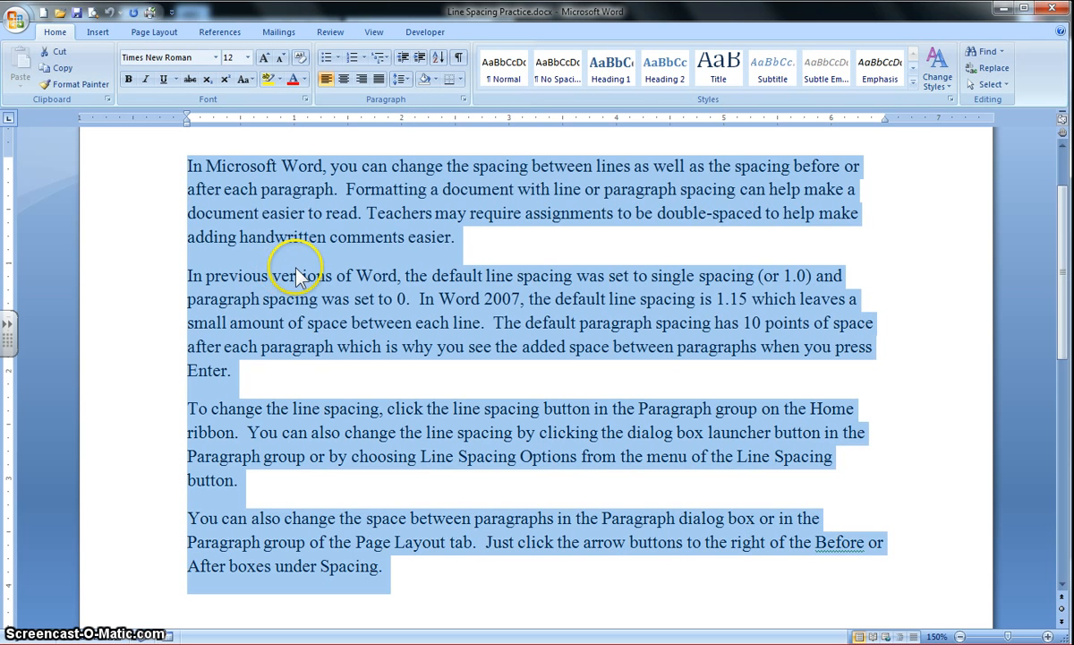
left_click(399, 81)
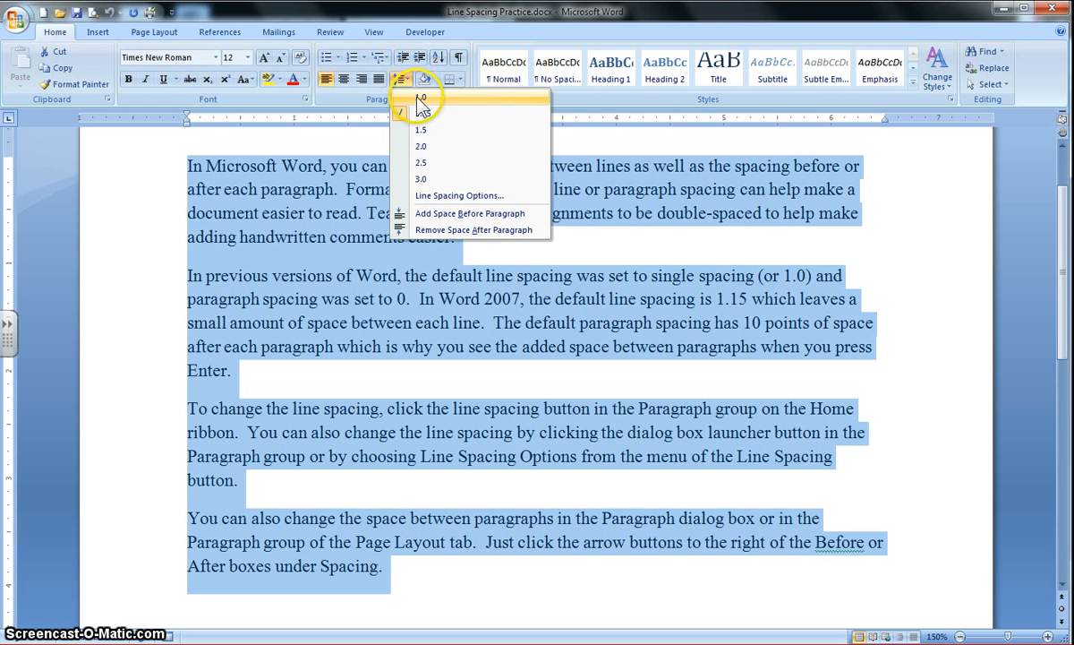
left_click(421, 99)
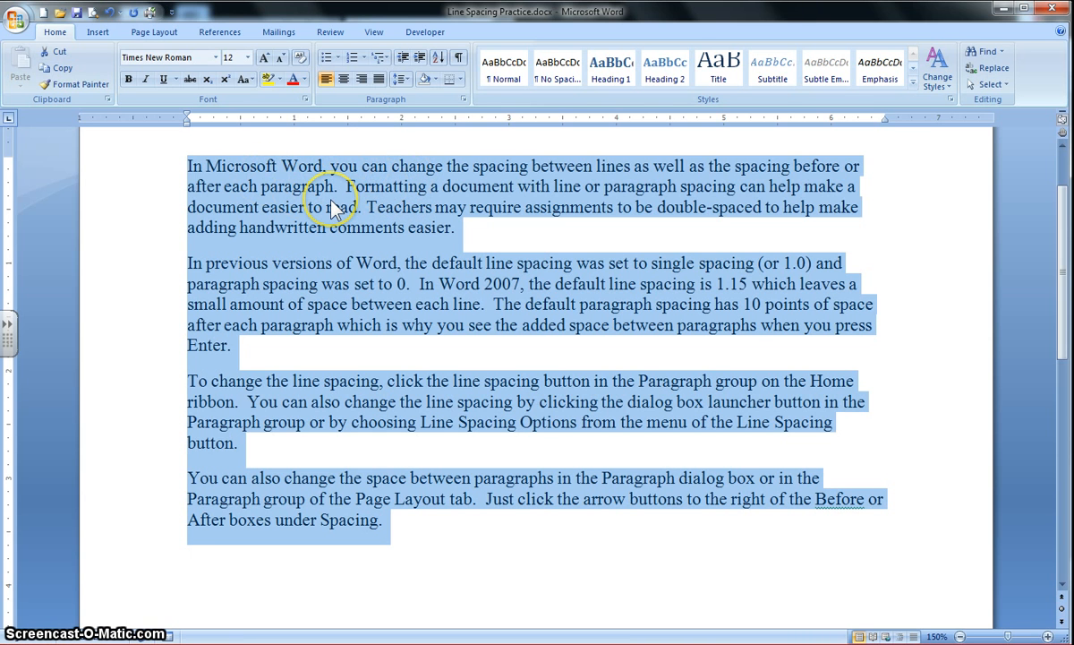
left_click(399, 80)
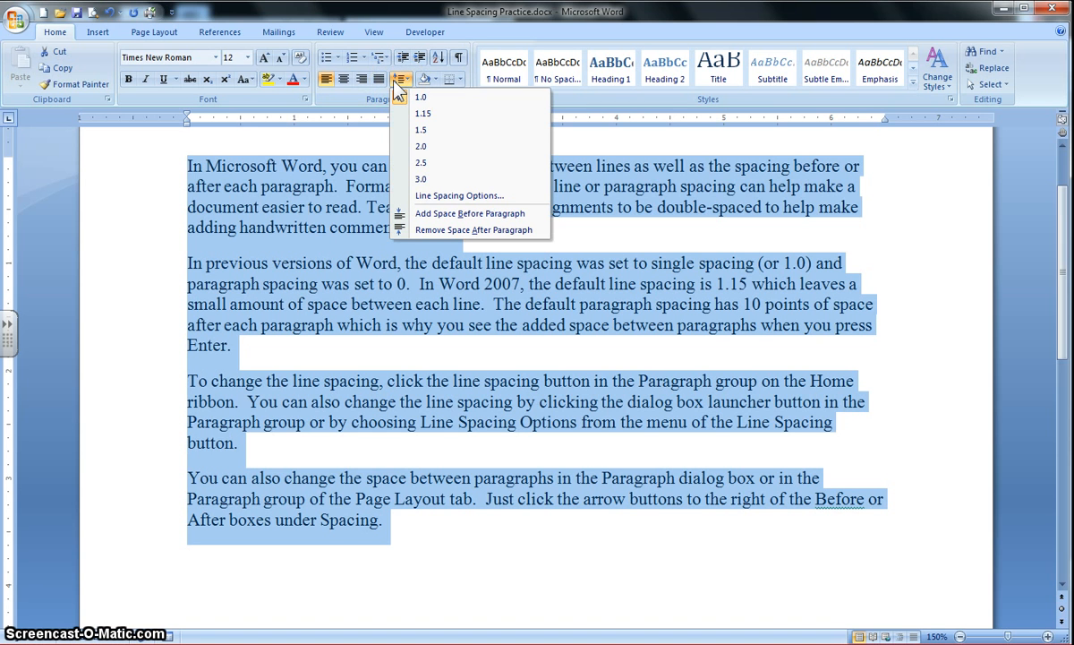
left_click(421, 147)
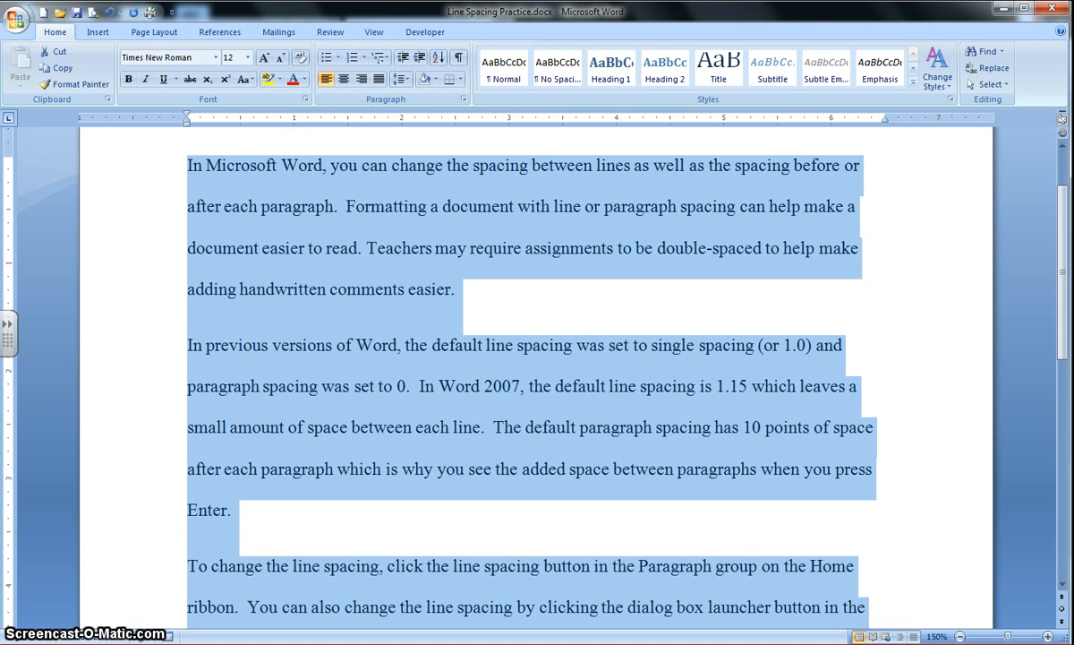
Set the line spacing of the selected text to Multiple at 2.5 through the line spacing options
left_click(401, 79)
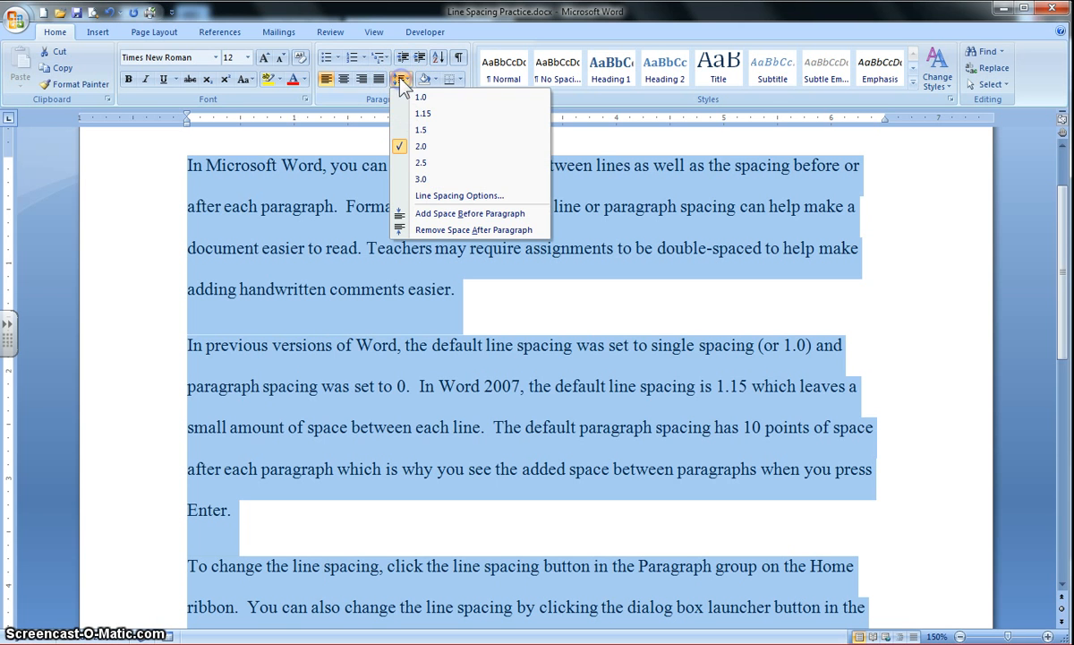
left_click(441, 197)
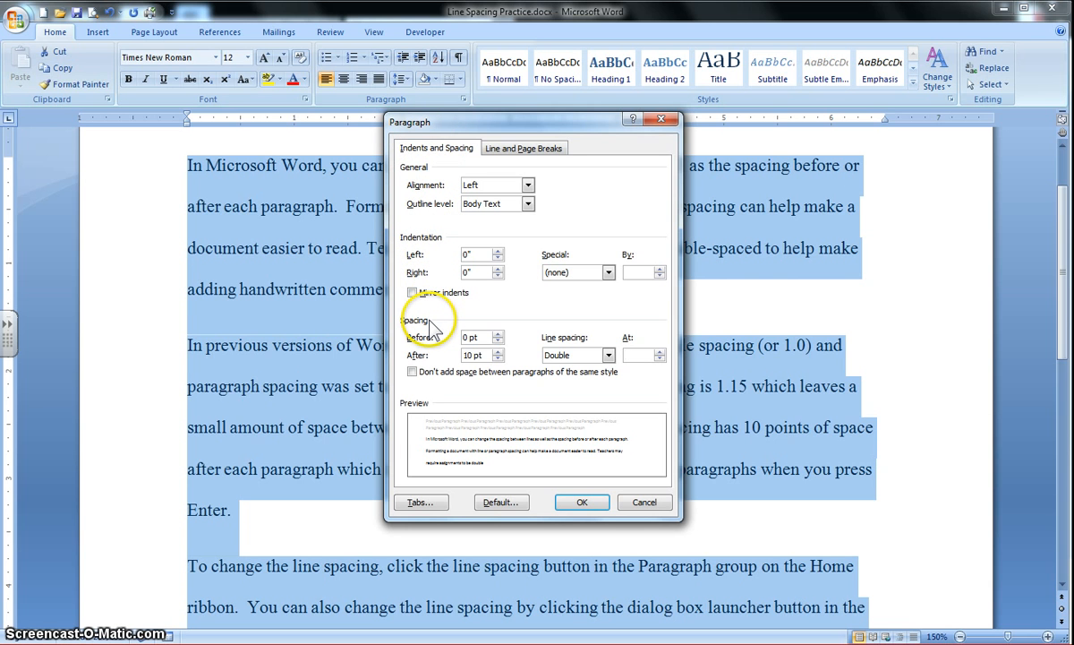
key("Tab")
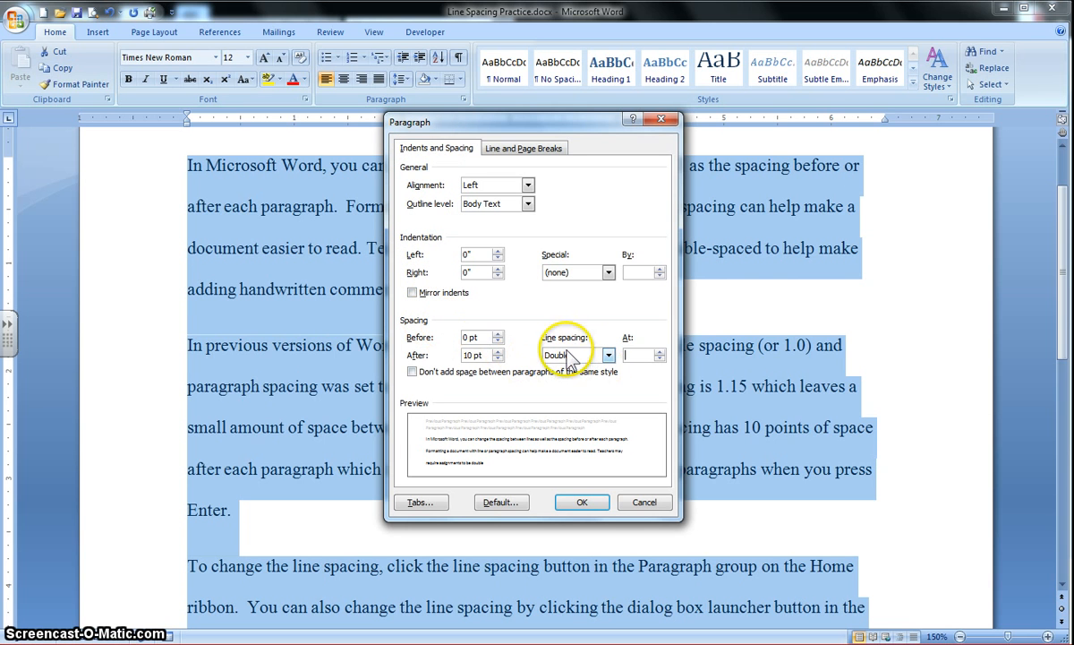
left_click(608, 355)
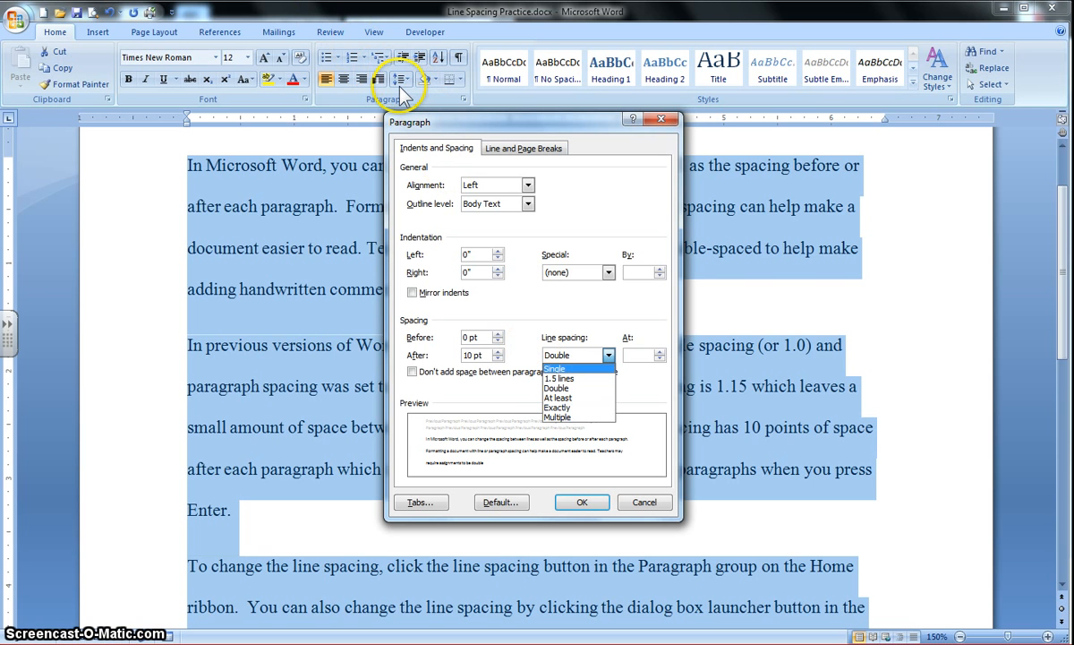
left_click(594, 418)
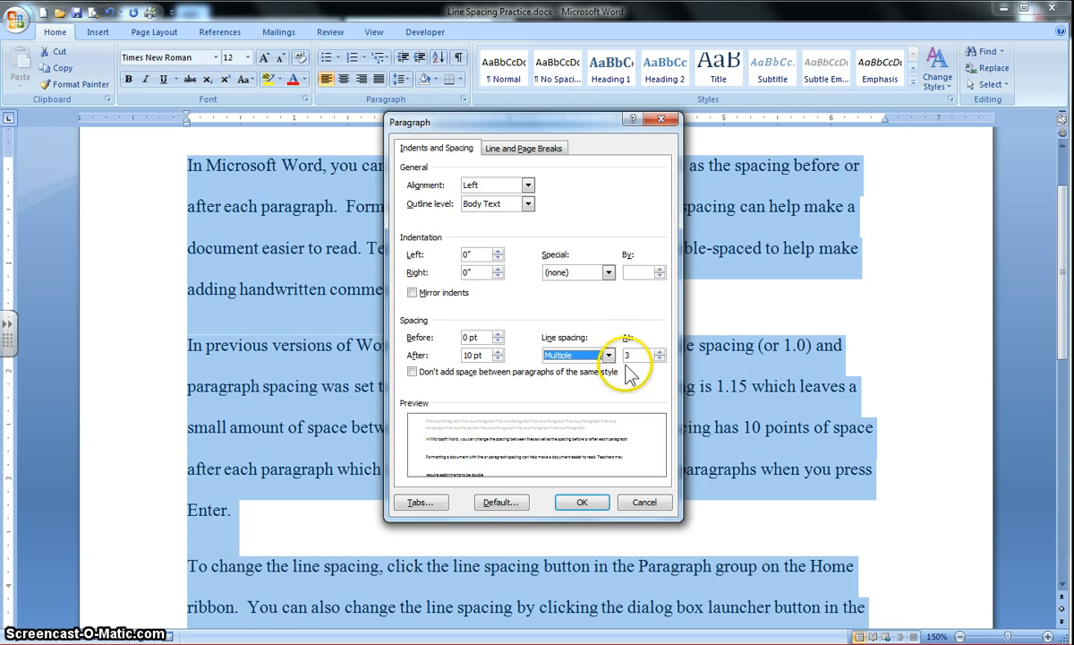
left_click_drag(641, 351, 601, 355)
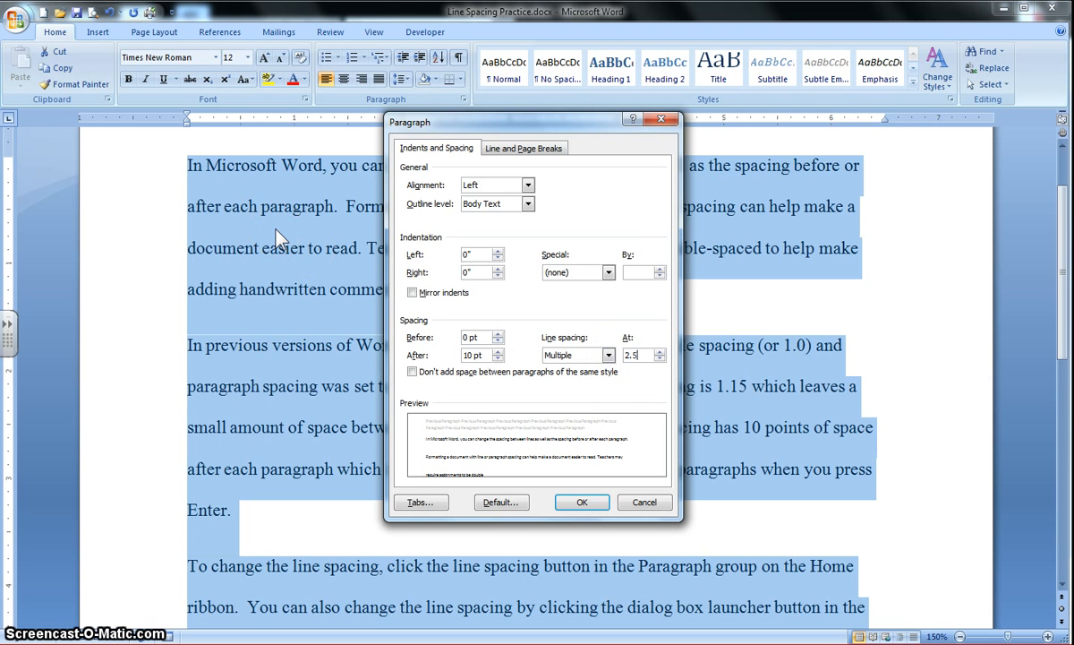
left_click(577, 506)
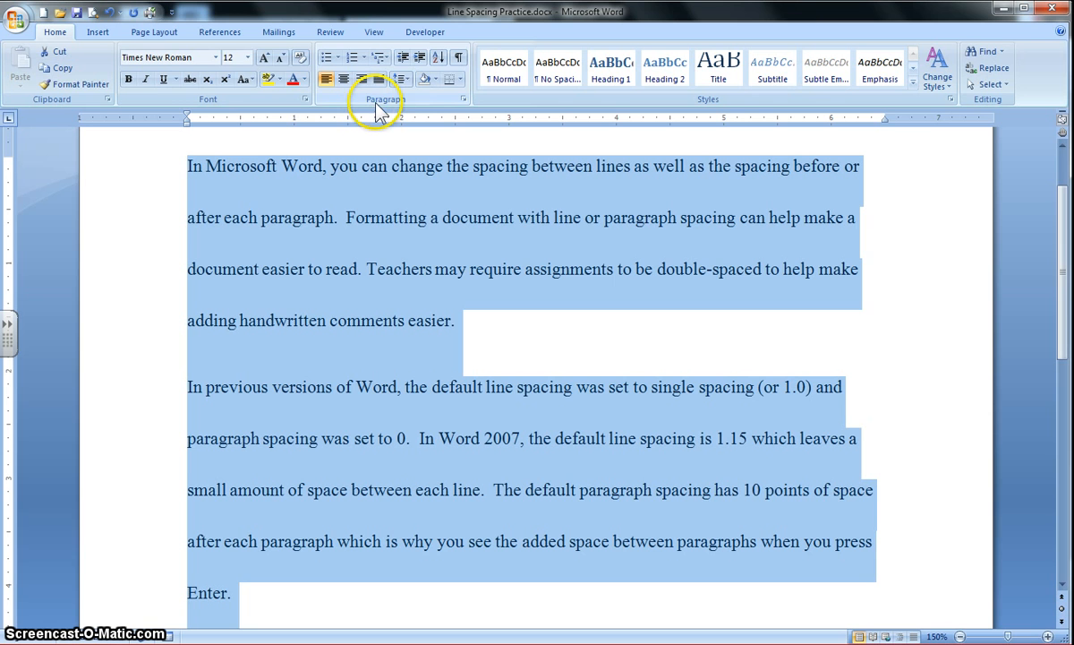
Set the line spacing of the whole text to Single in the Paragraph dialog and deselect the text
left_click(464, 103)
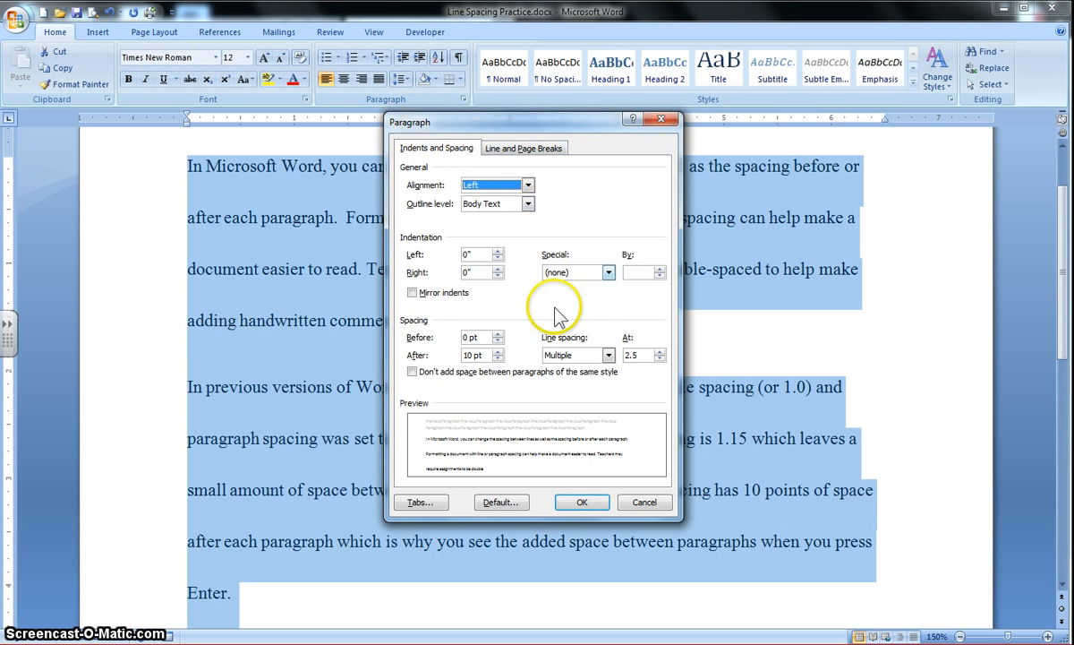
left_click(609, 356)
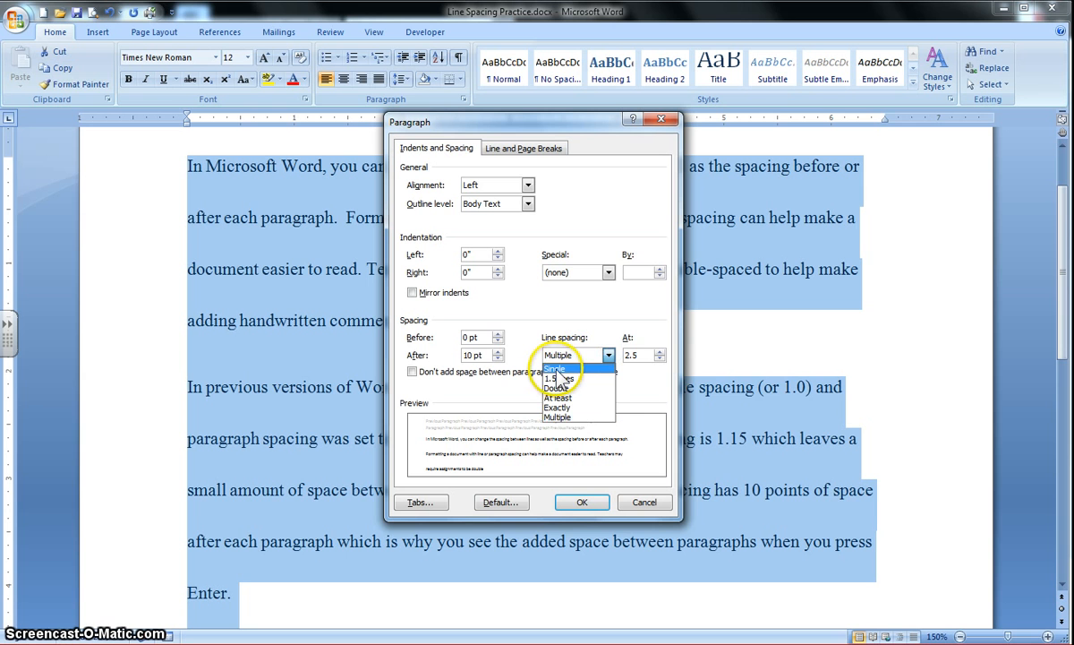
left_click(556, 369)
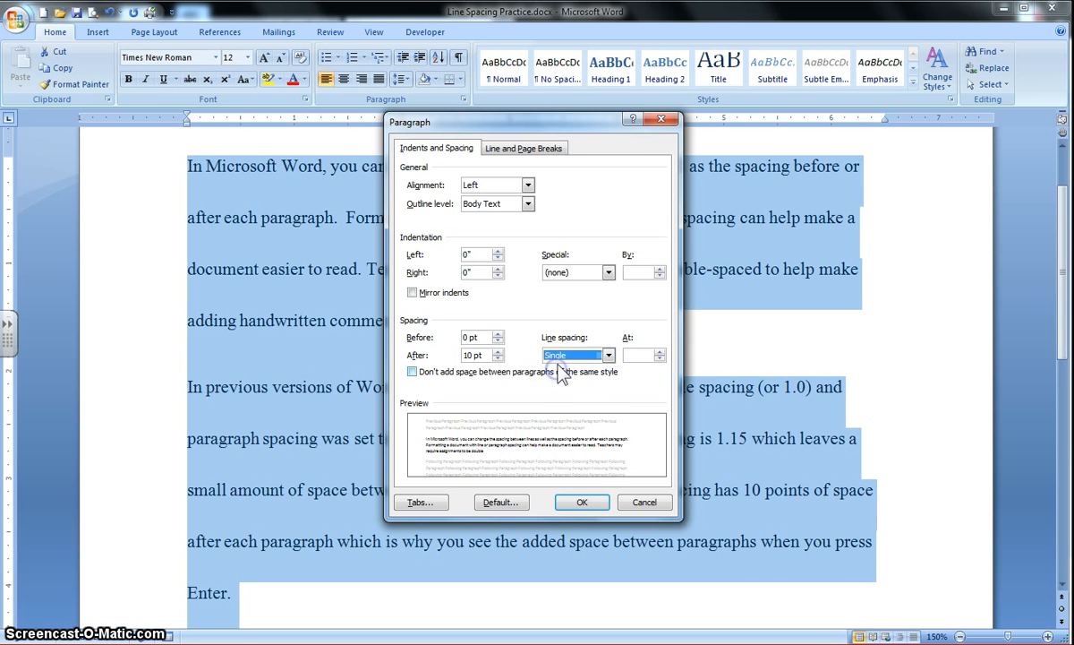
left_click(582, 504)
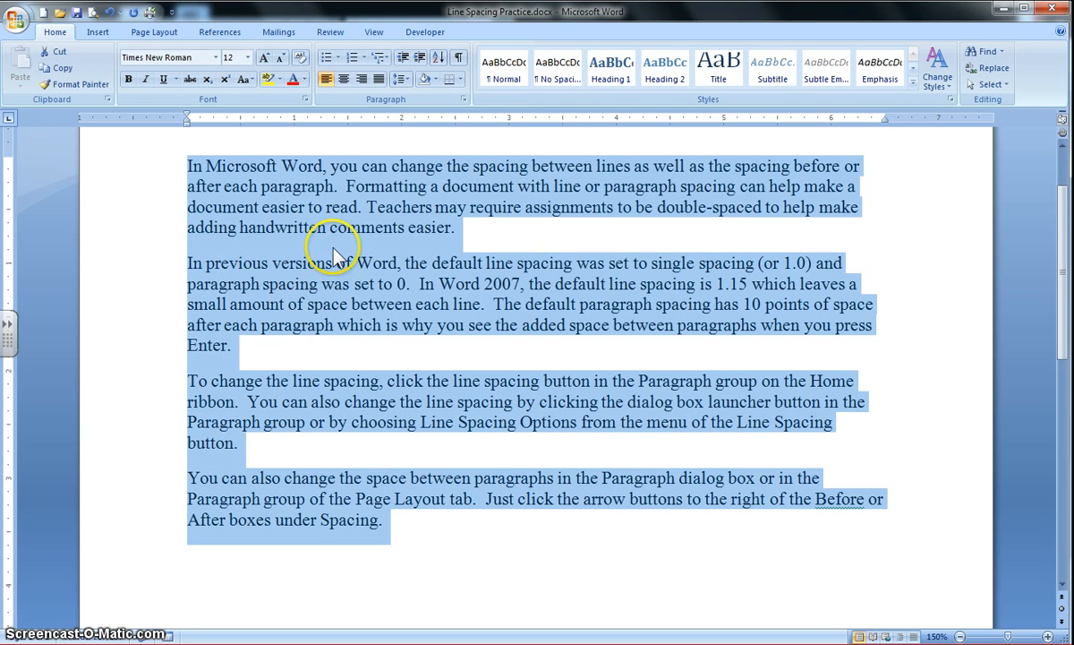
left_click(483, 240)
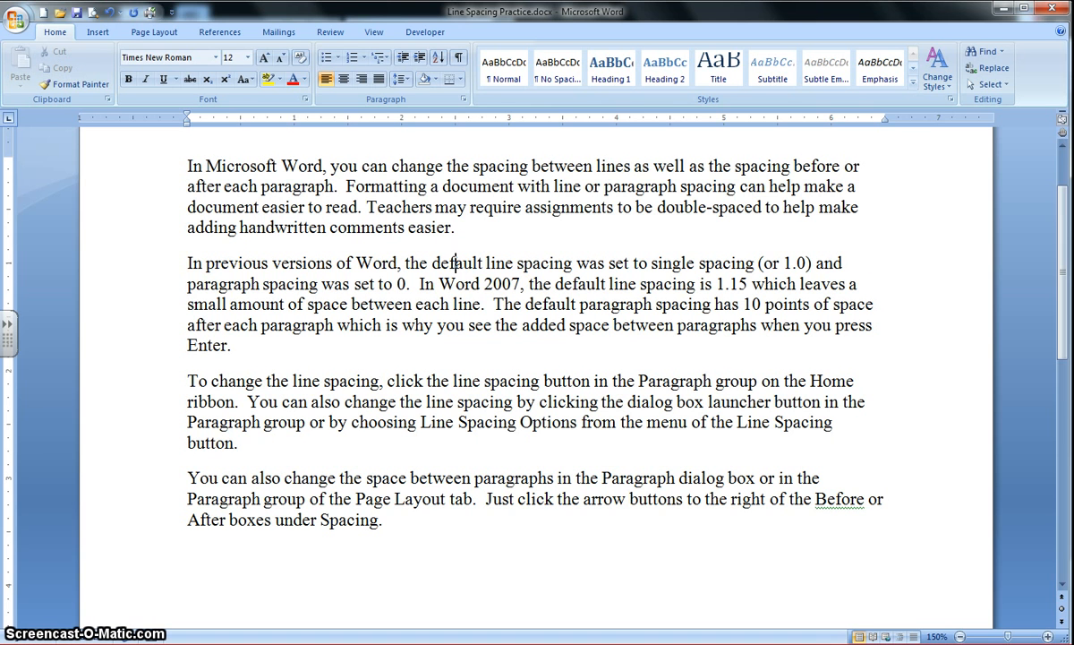
left_click(202, 234)
left_click_drag(196, 235, 228, 269)
left_click(228, 262)
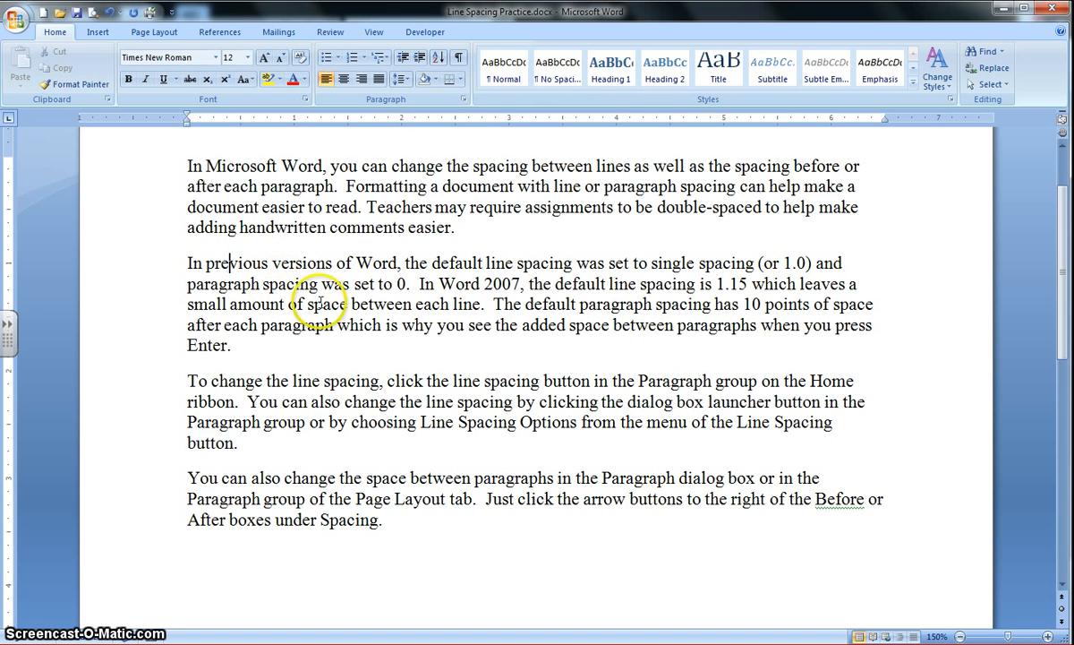
left_click(230, 263)
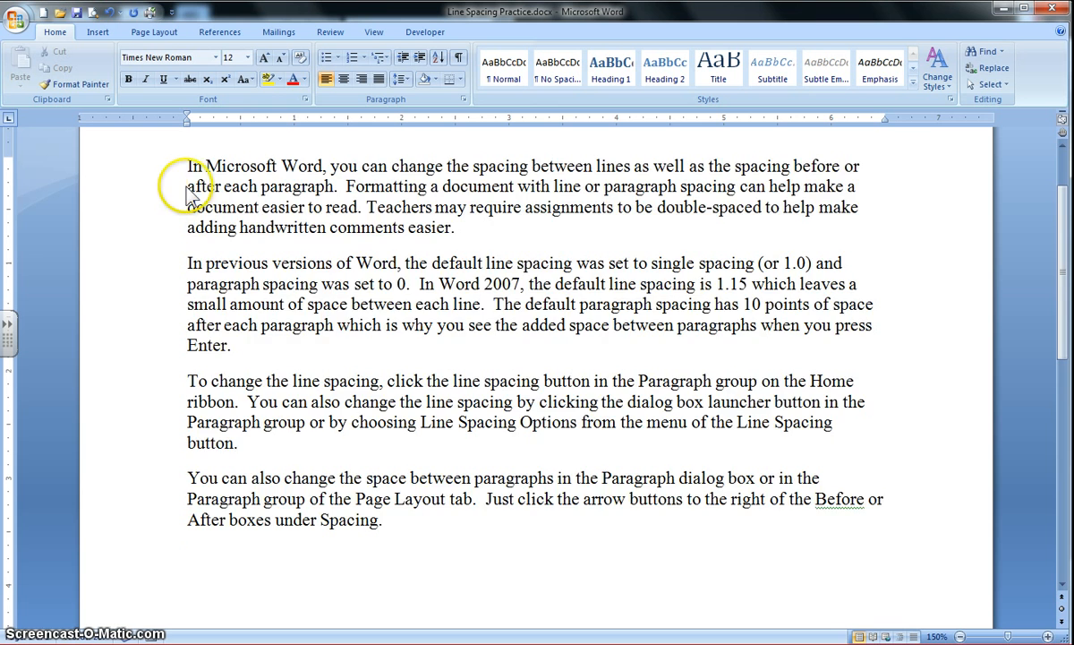
Remove the space after every paragraph in the document
key("ctrl+a")
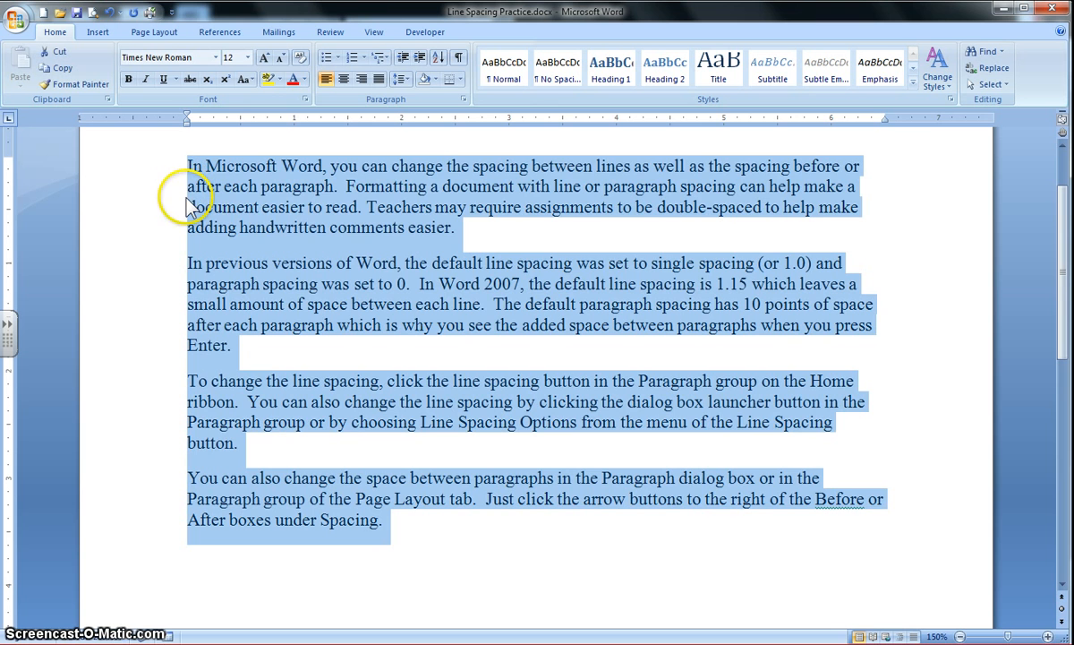
left_click(397, 81)
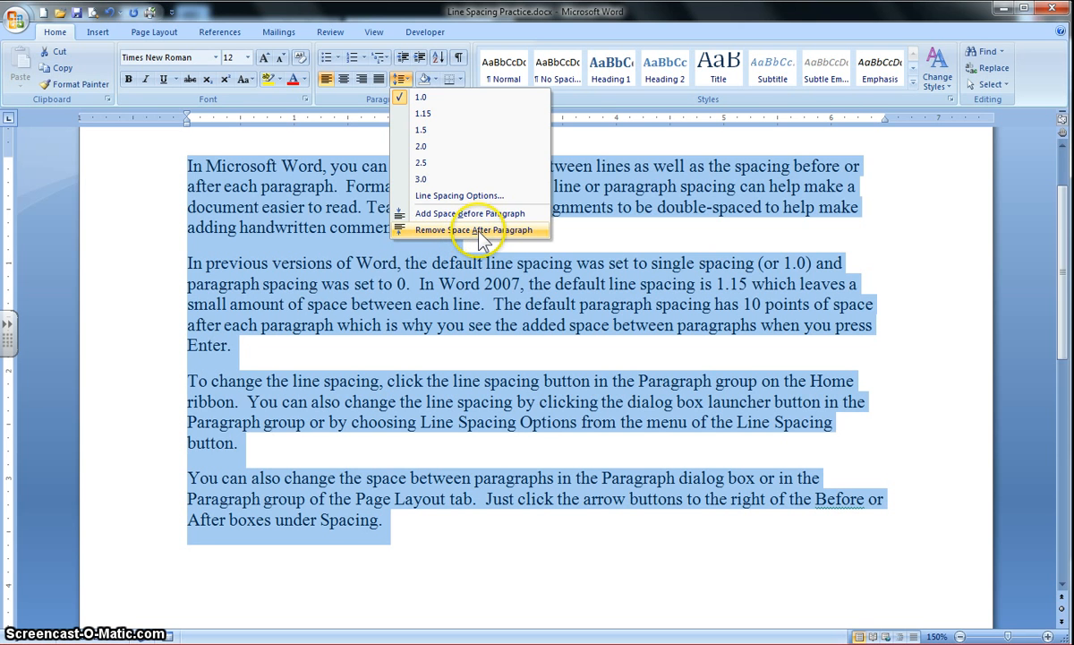
left_click(479, 230)
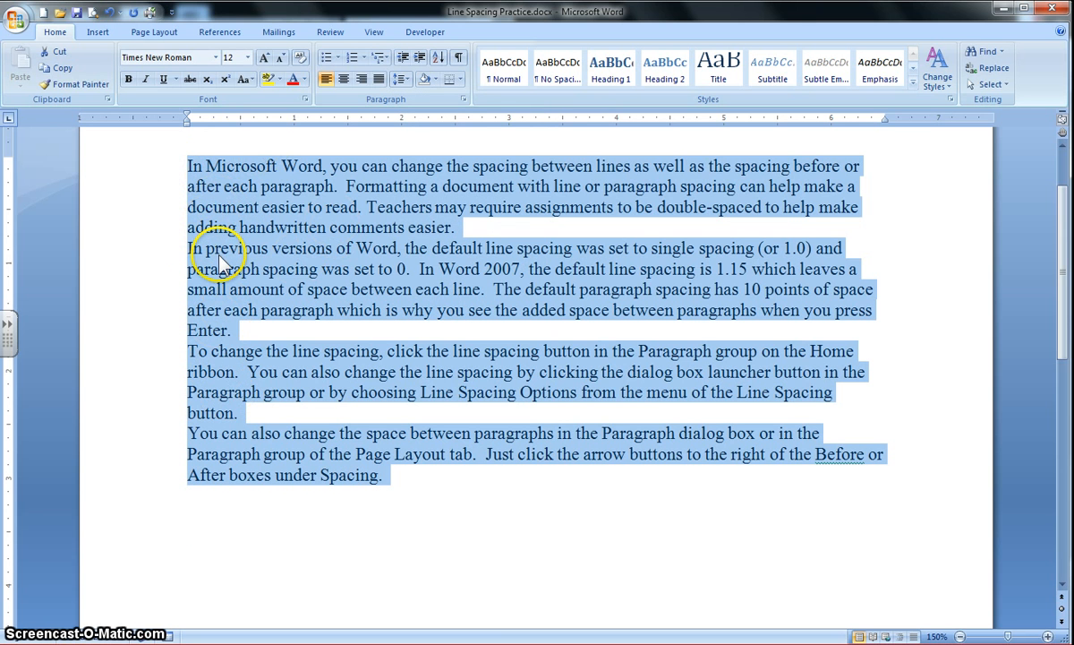
Indent the first line of each of the four paragraphs by one tab stop
left_click(201, 166)
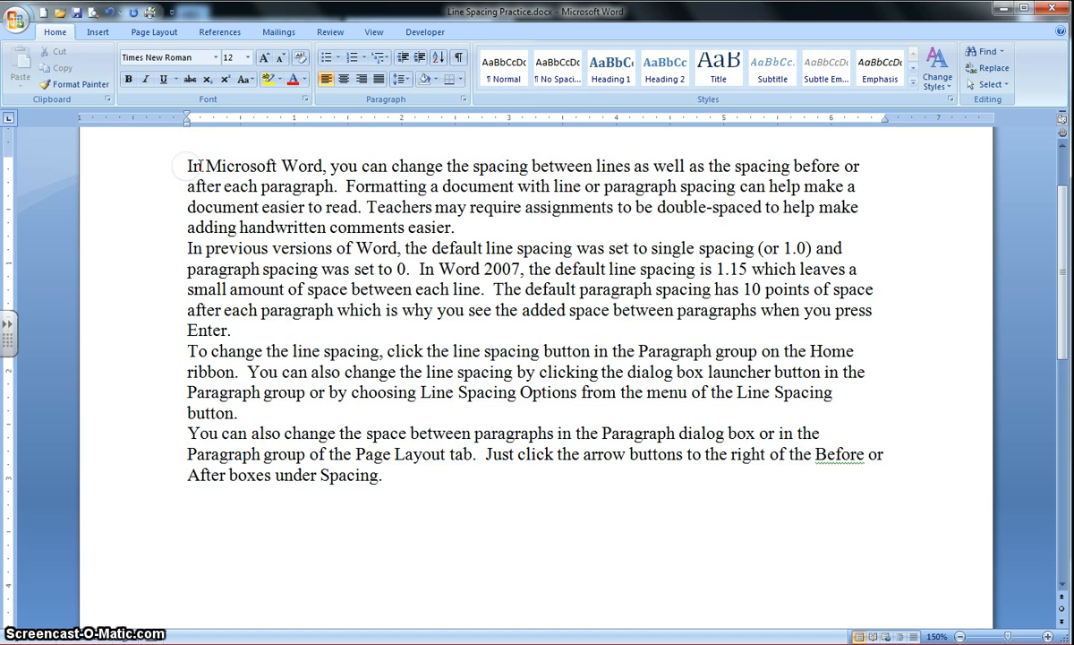
key("Tab")
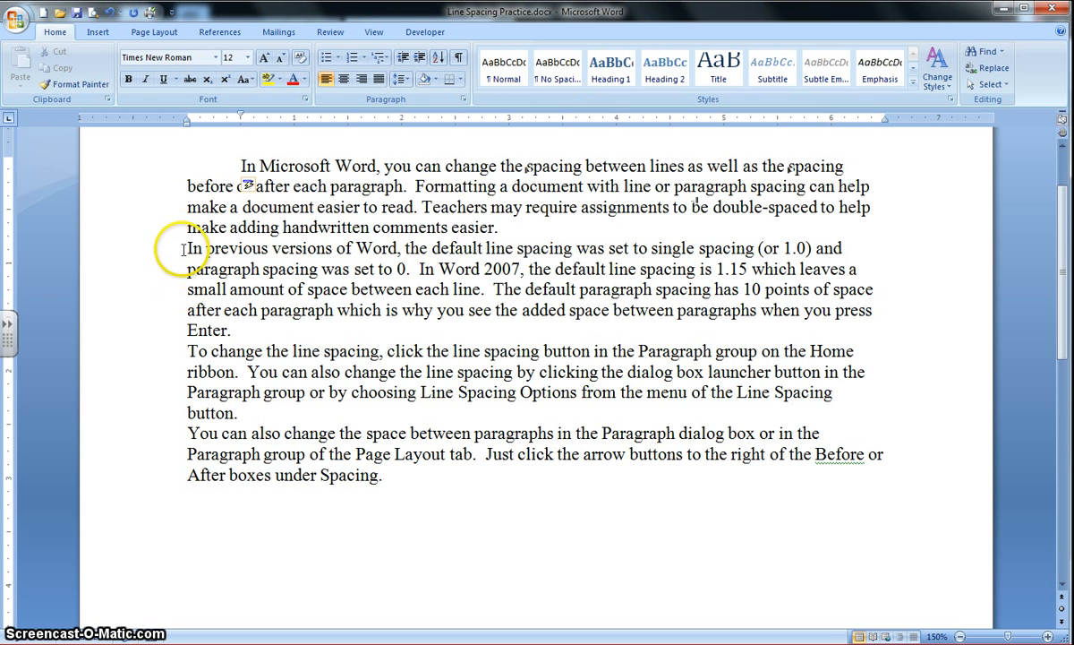
key("Tab")
left_click(187, 350)
key("Tab")
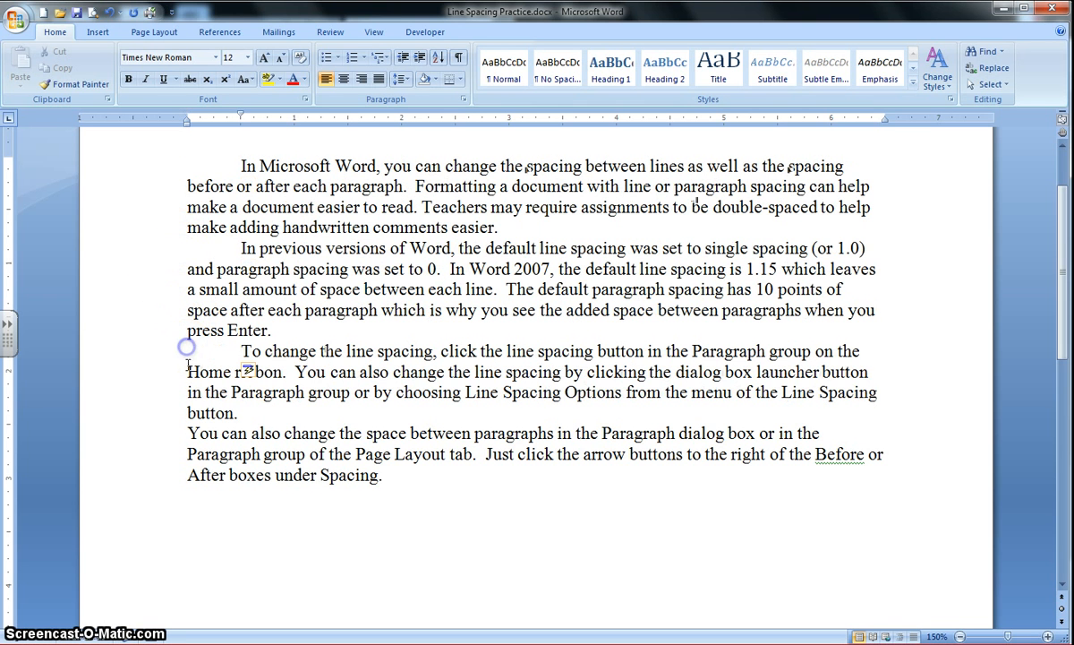
left_click(189, 433)
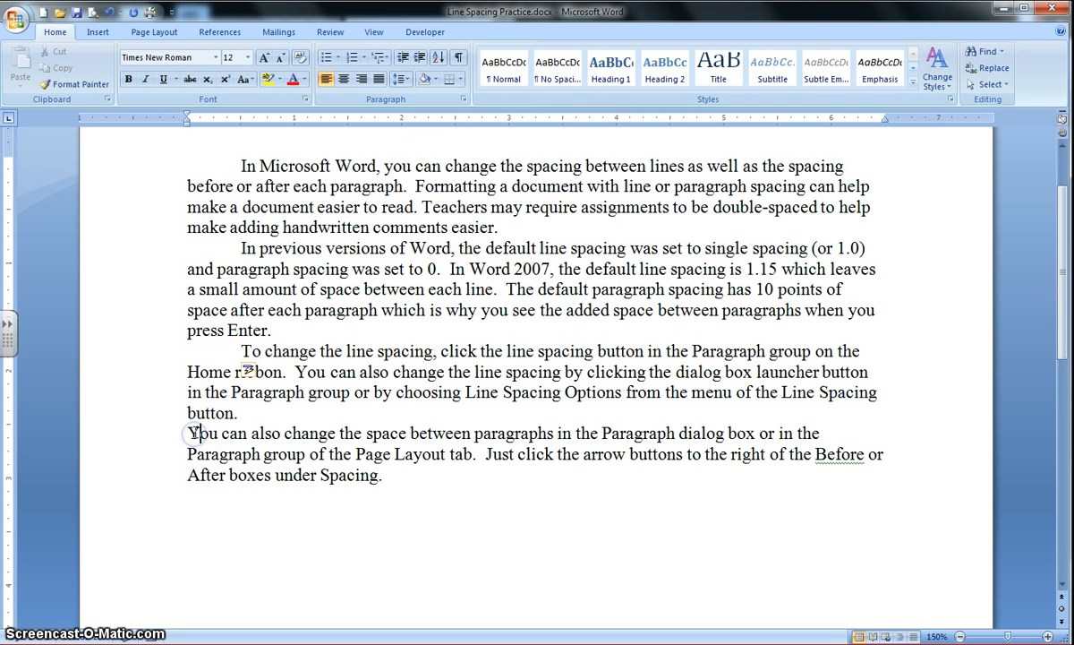
key("Tab")
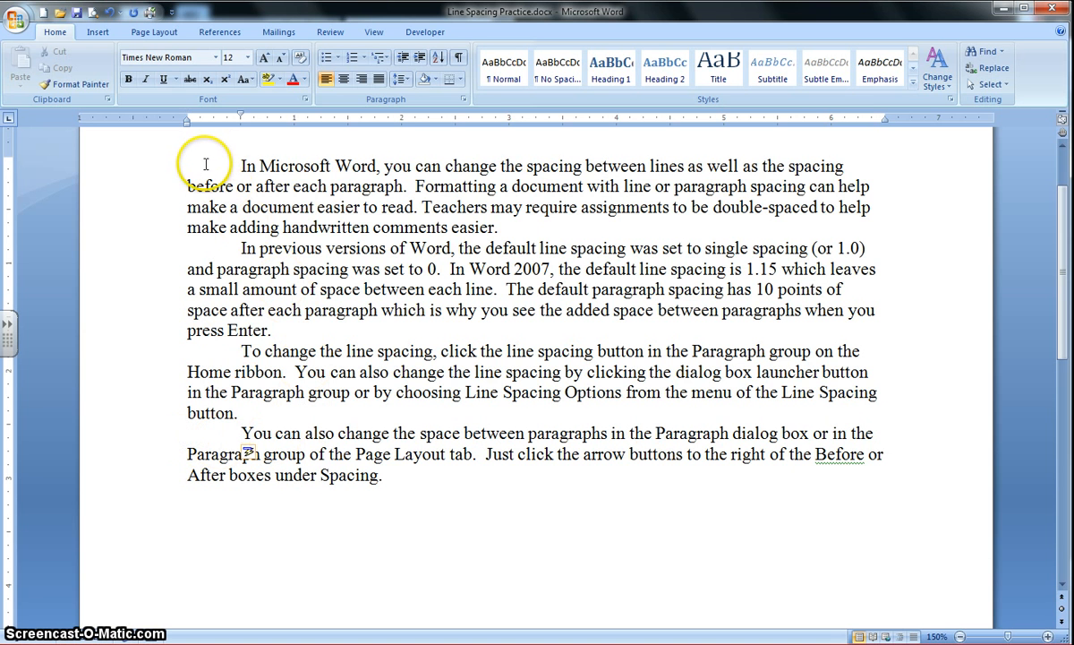
Add space after every paragraph in the document and display the page layout's paragraph spacing settings
key("ctrl+a")
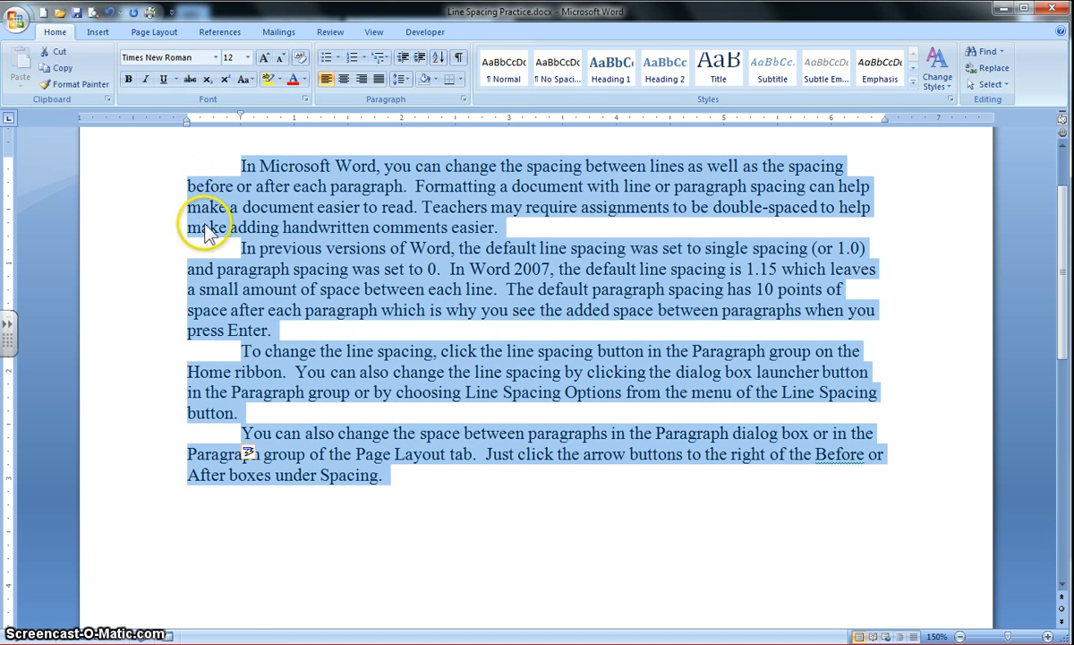
left_click(405, 80)
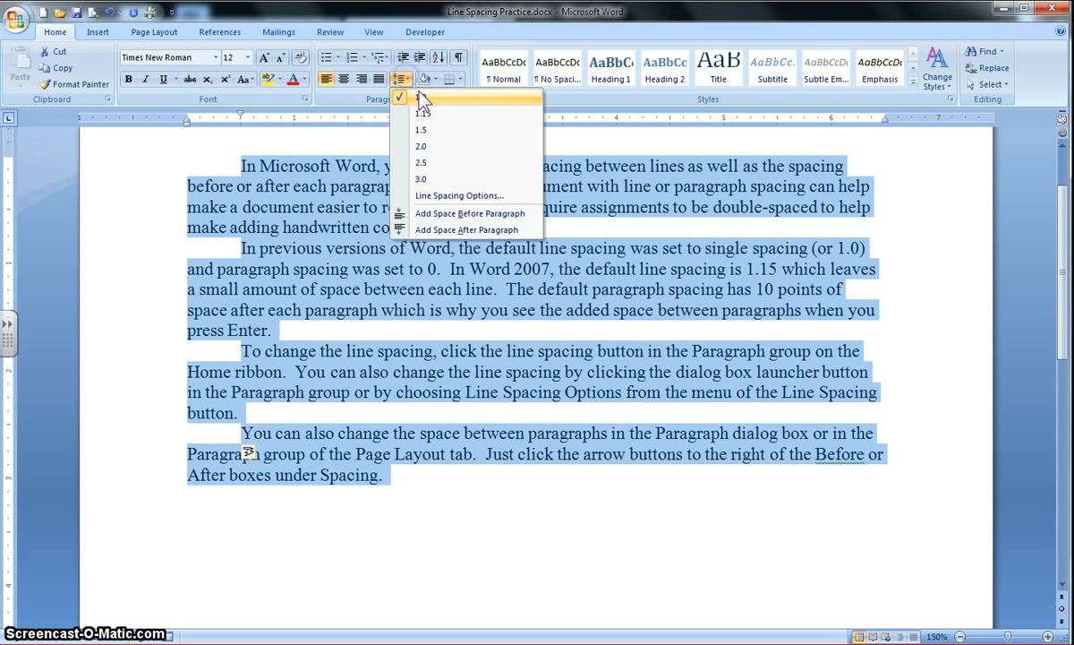
left_click(467, 230)
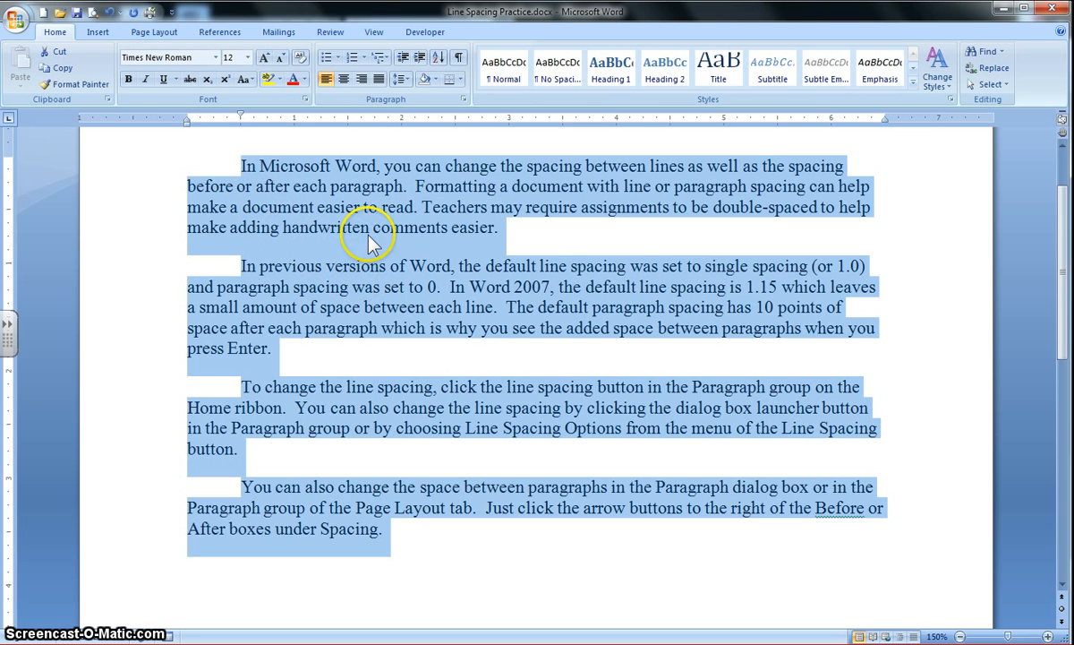
left_click(161, 34)
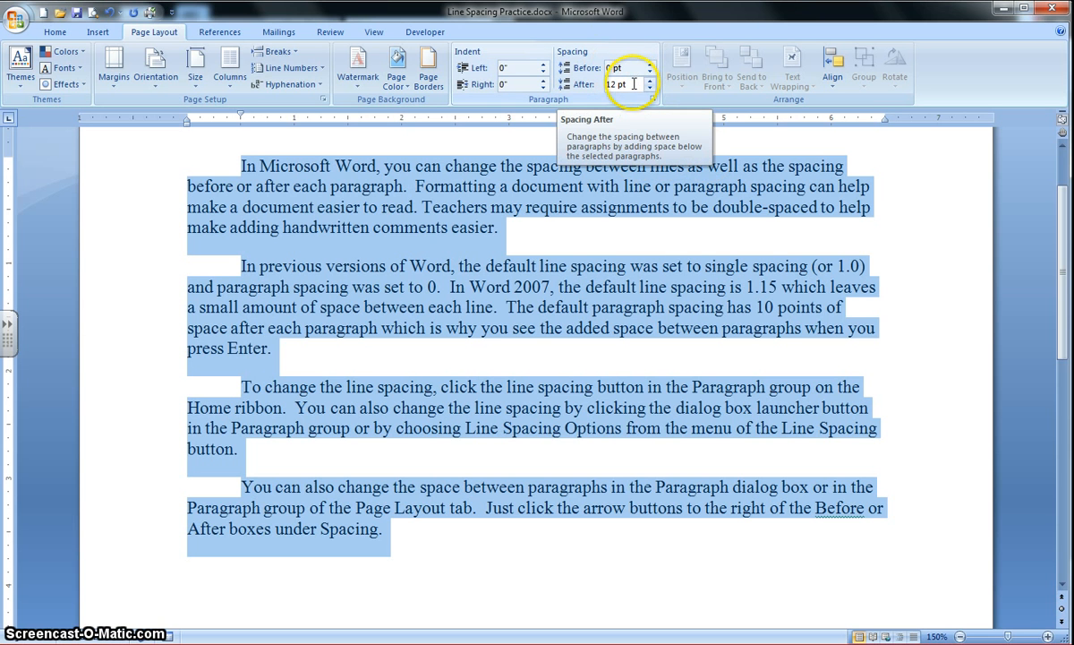
Check the line spacing options, and set the spacing after all selected paragraphs to 0 pt in the page layout settings
left_click(59, 33)
left_click(401, 79)
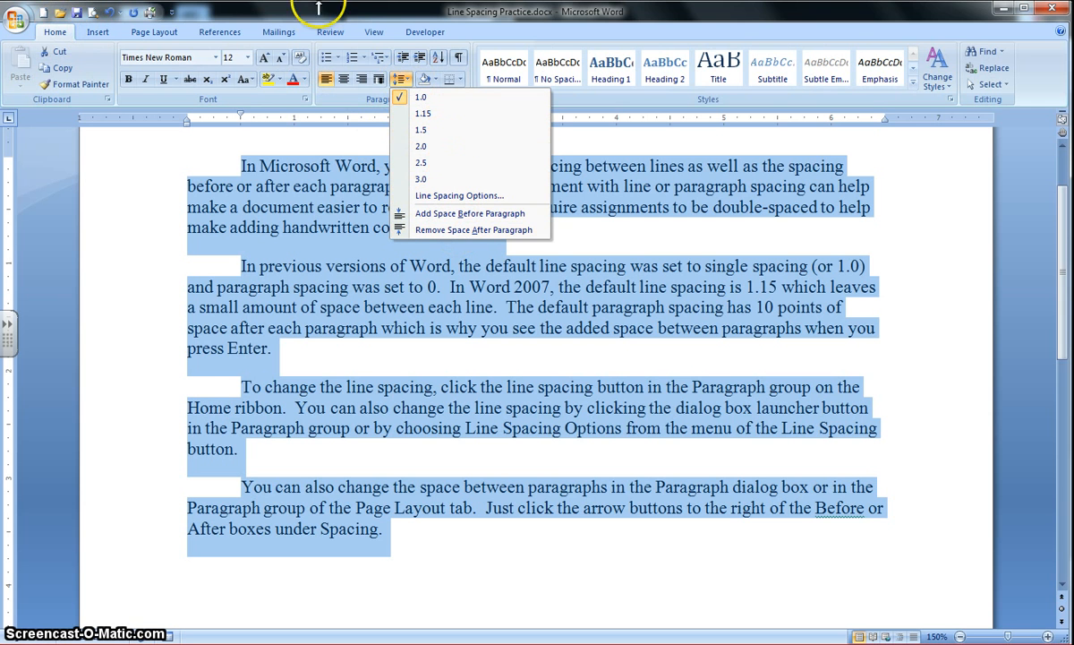
left_click(155, 32)
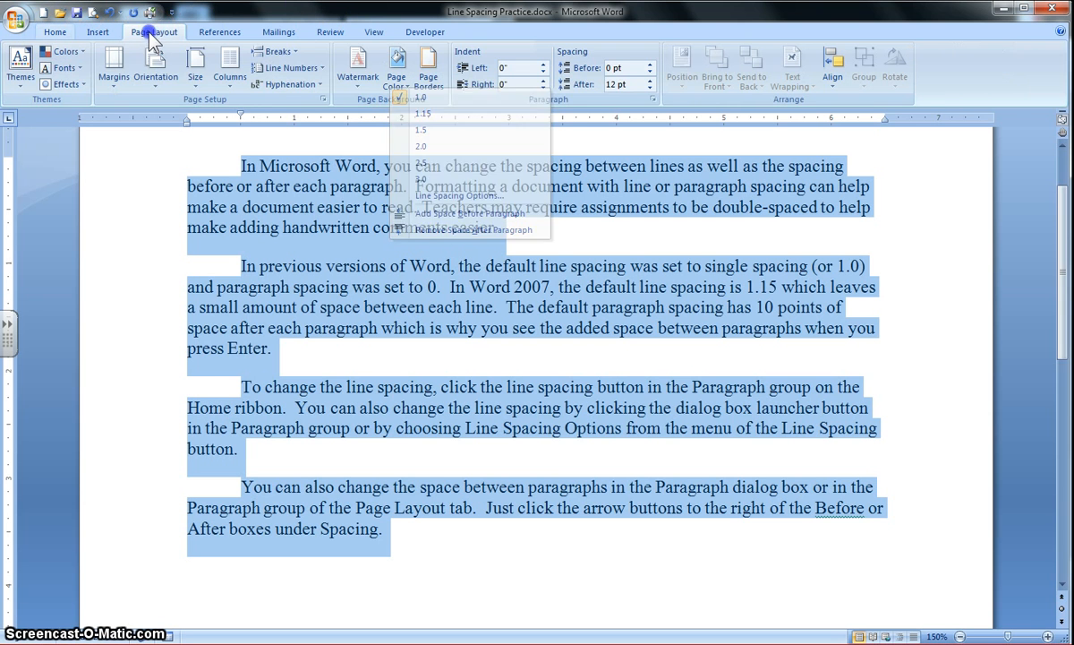
left_click(651, 89)
left_click(651, 89)
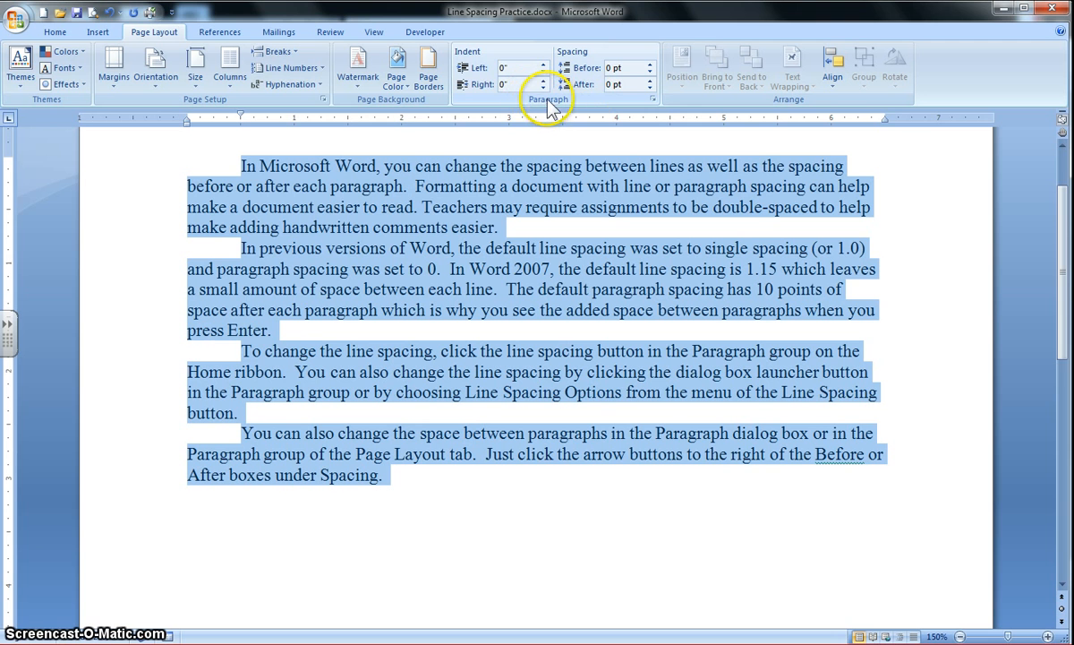
Set the spacing after all selected paragraphs to 6 pt in the Paragraph dialog
left_click(652, 99)
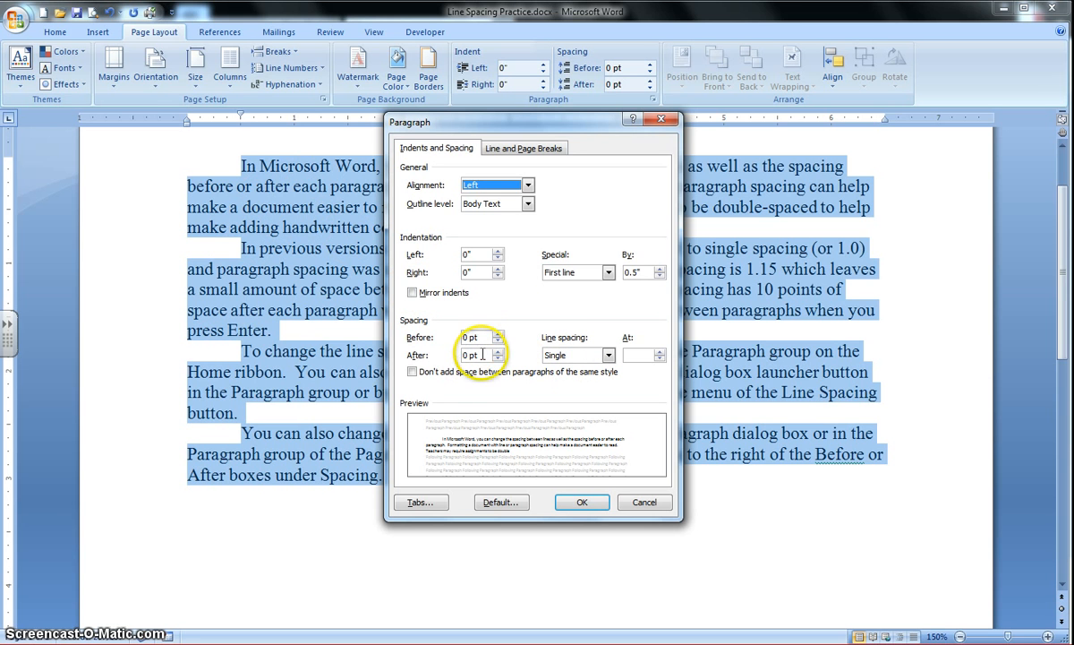
left_click(498, 351)
left_click(498, 351)
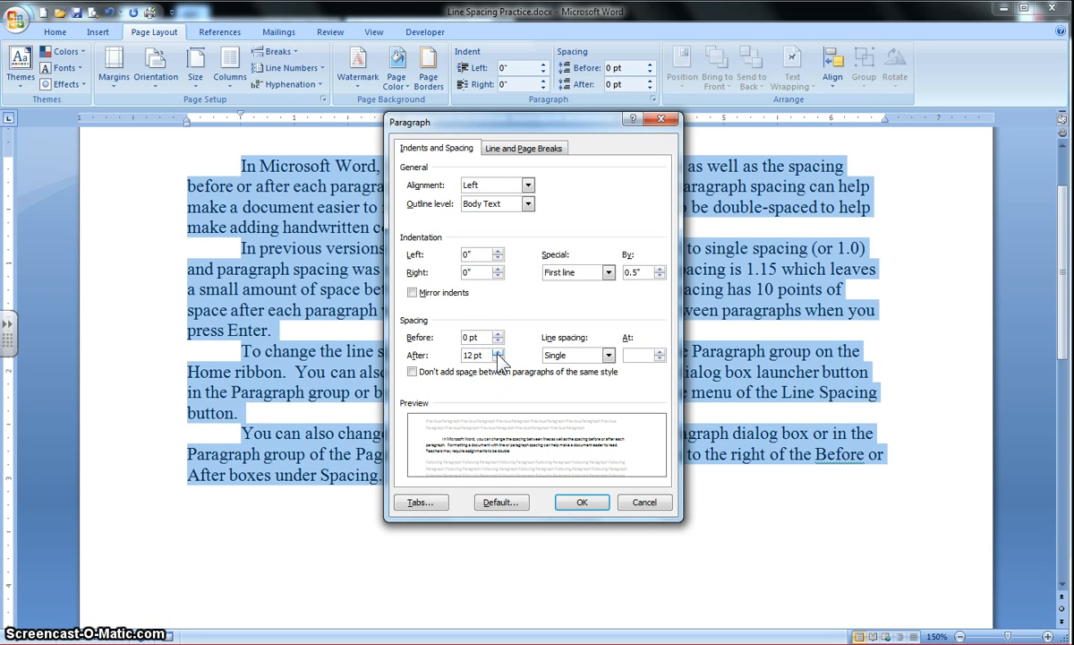
left_click(498, 359)
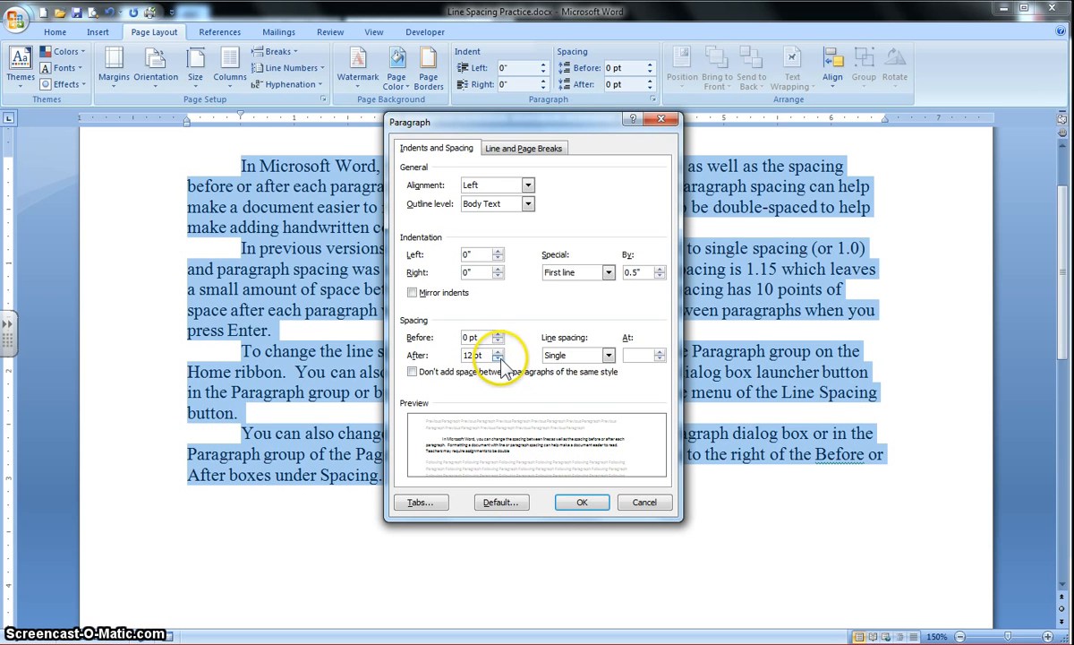
left_click(498, 359)
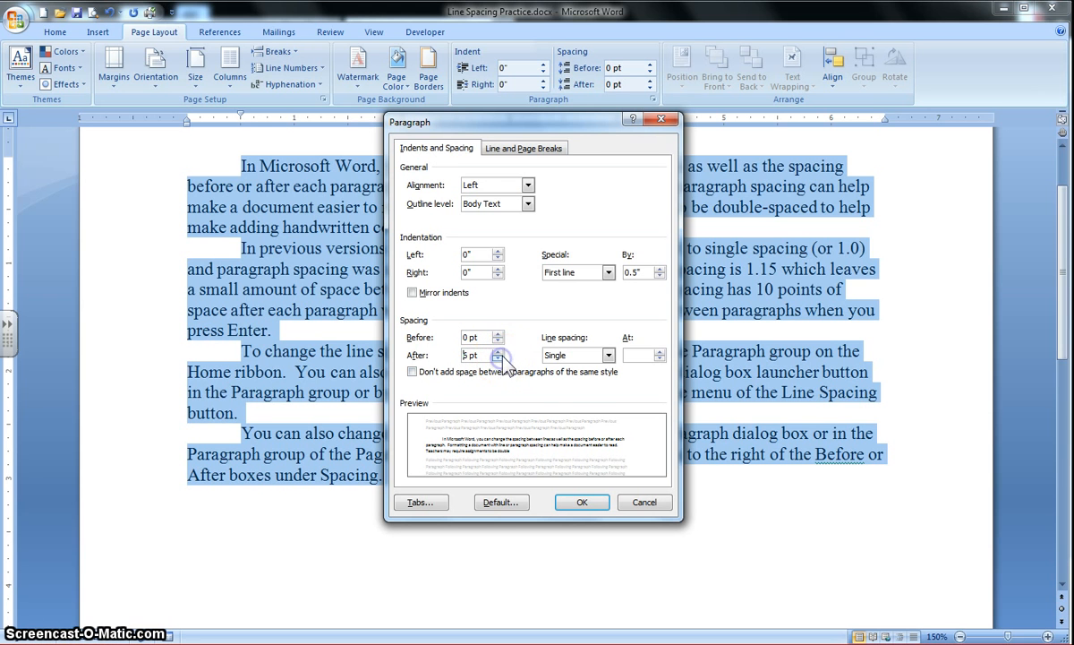
left_click(577, 503)
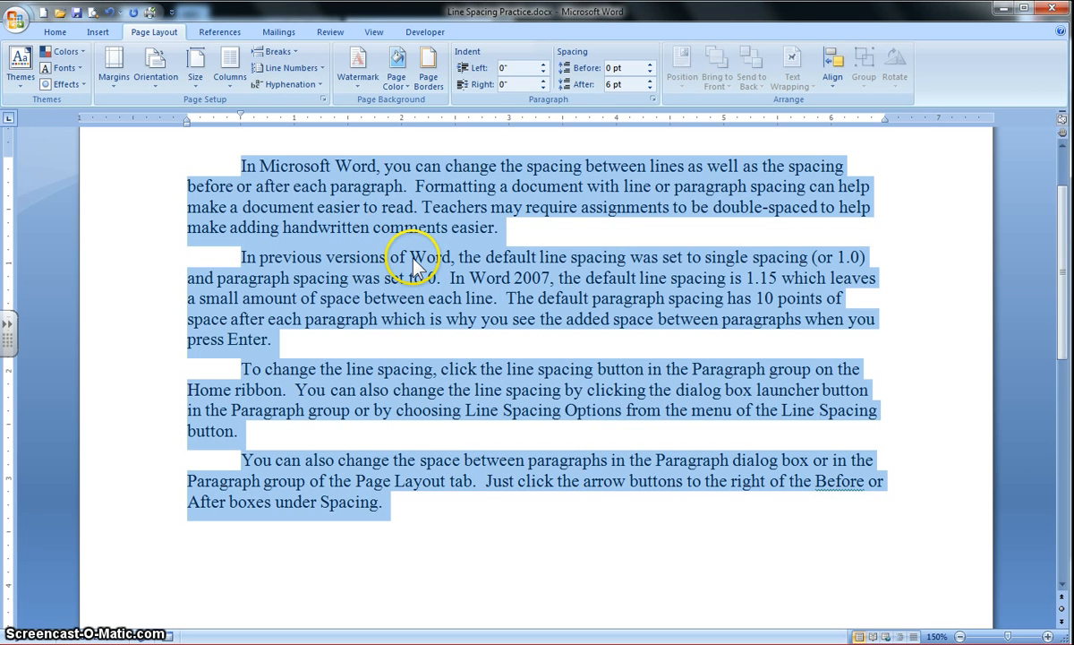
left_click(57, 32)
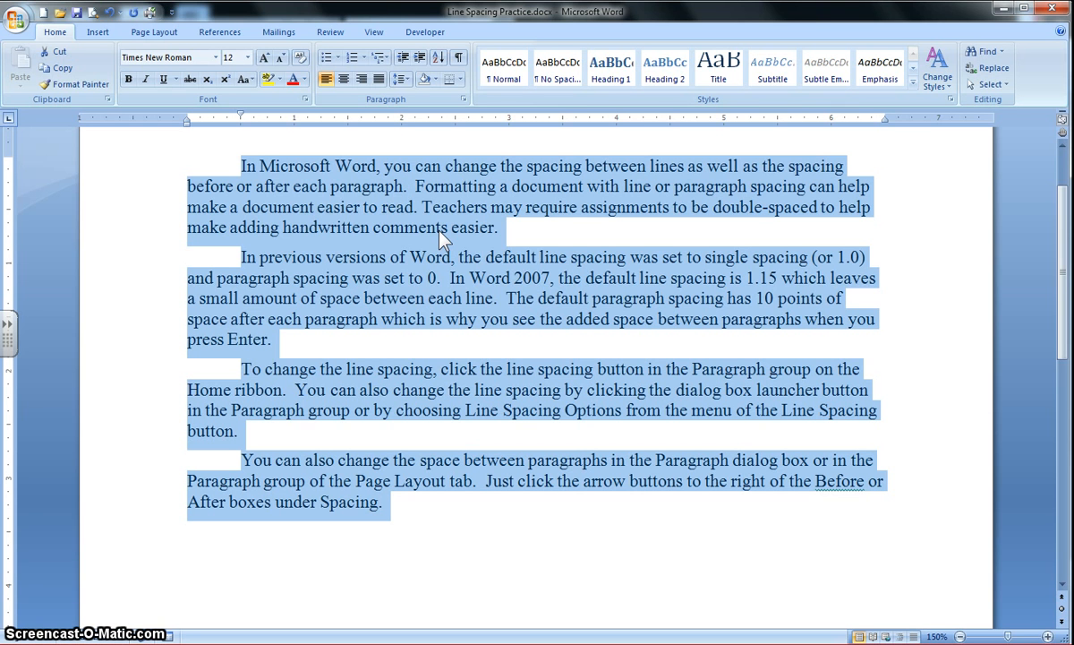
type("@")
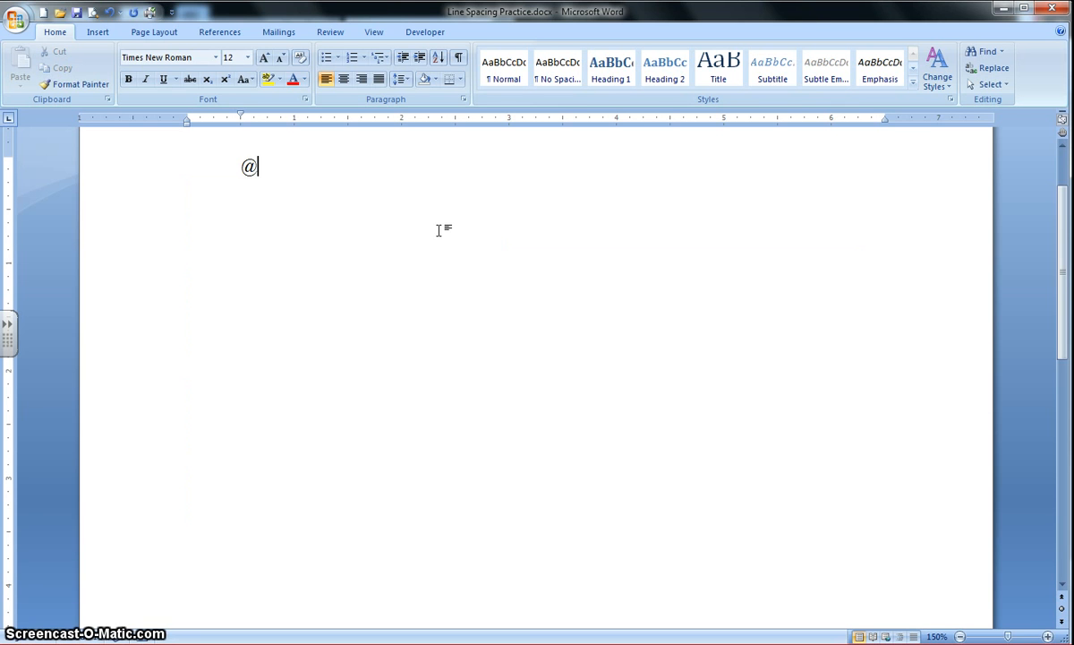
left_click(575, 168)
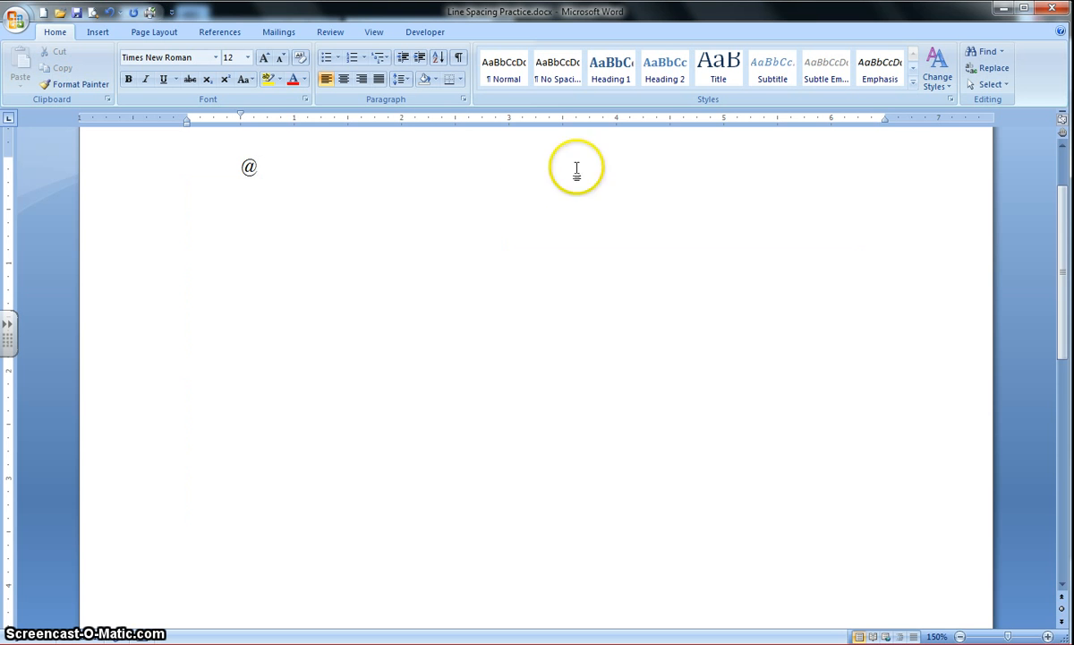
left_click(109, 12)
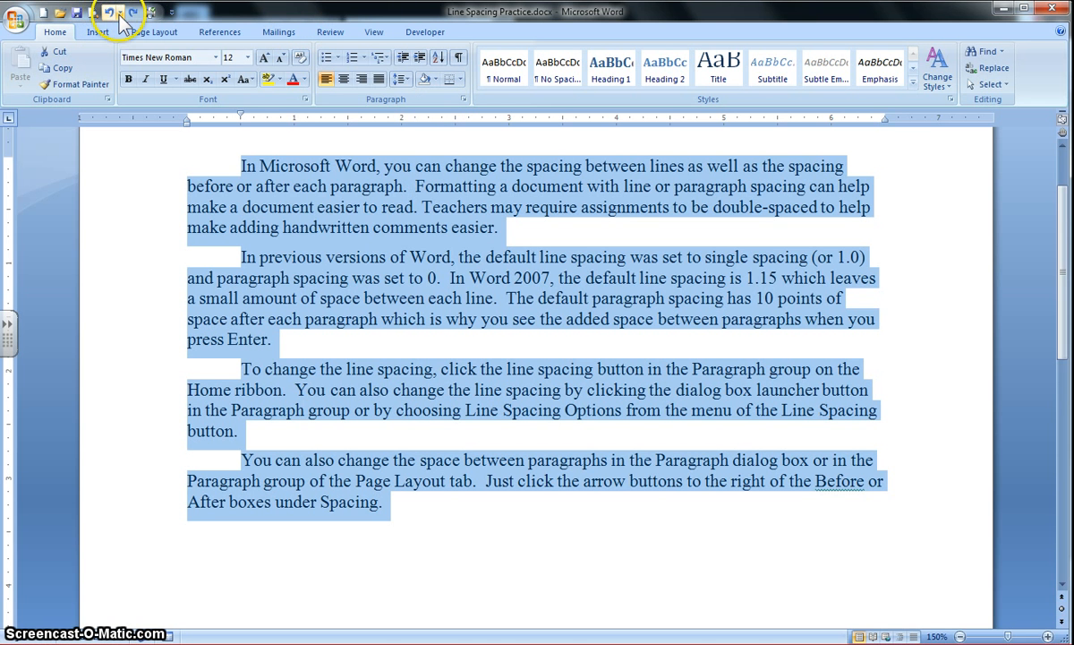
left_click(111, 12)
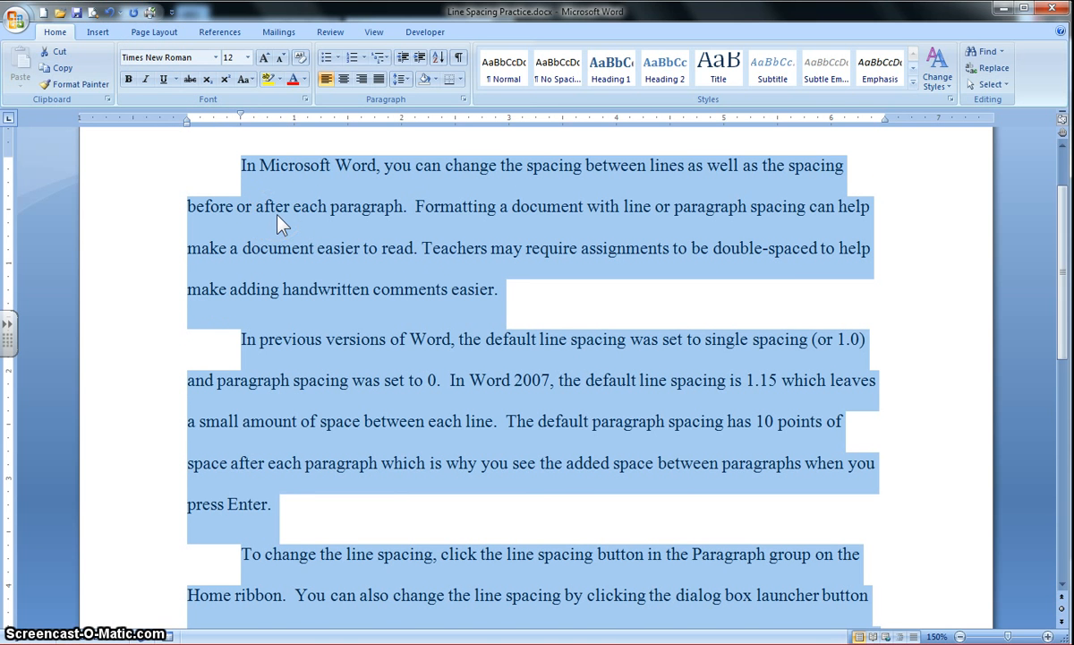
Set the line spacing of the whole selected text to 1.5 lines
key("ctrl+5")
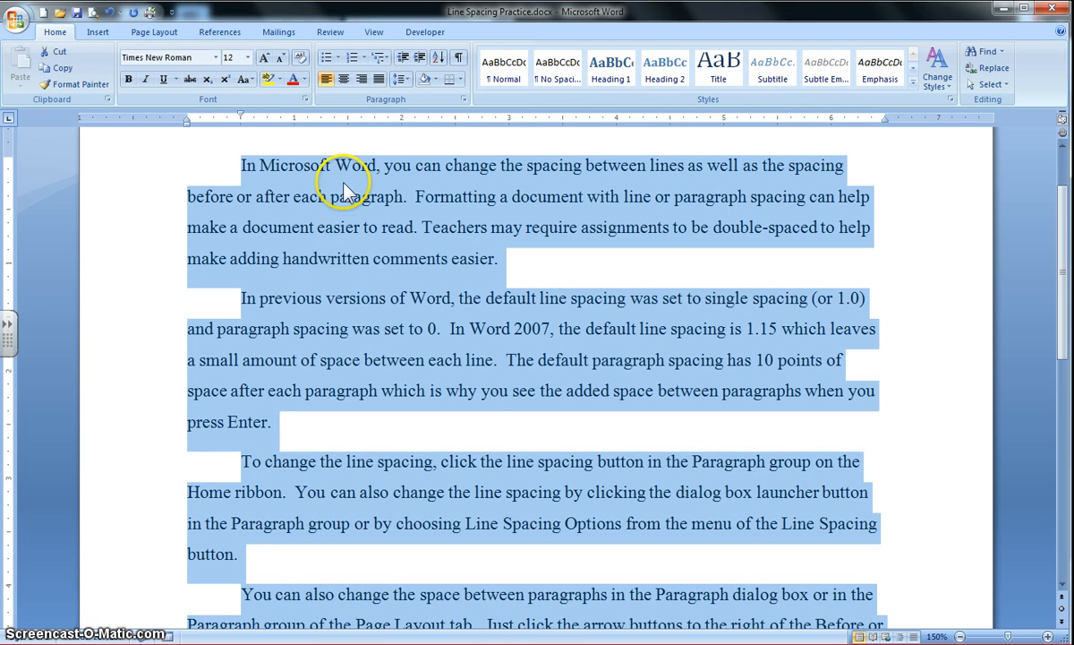